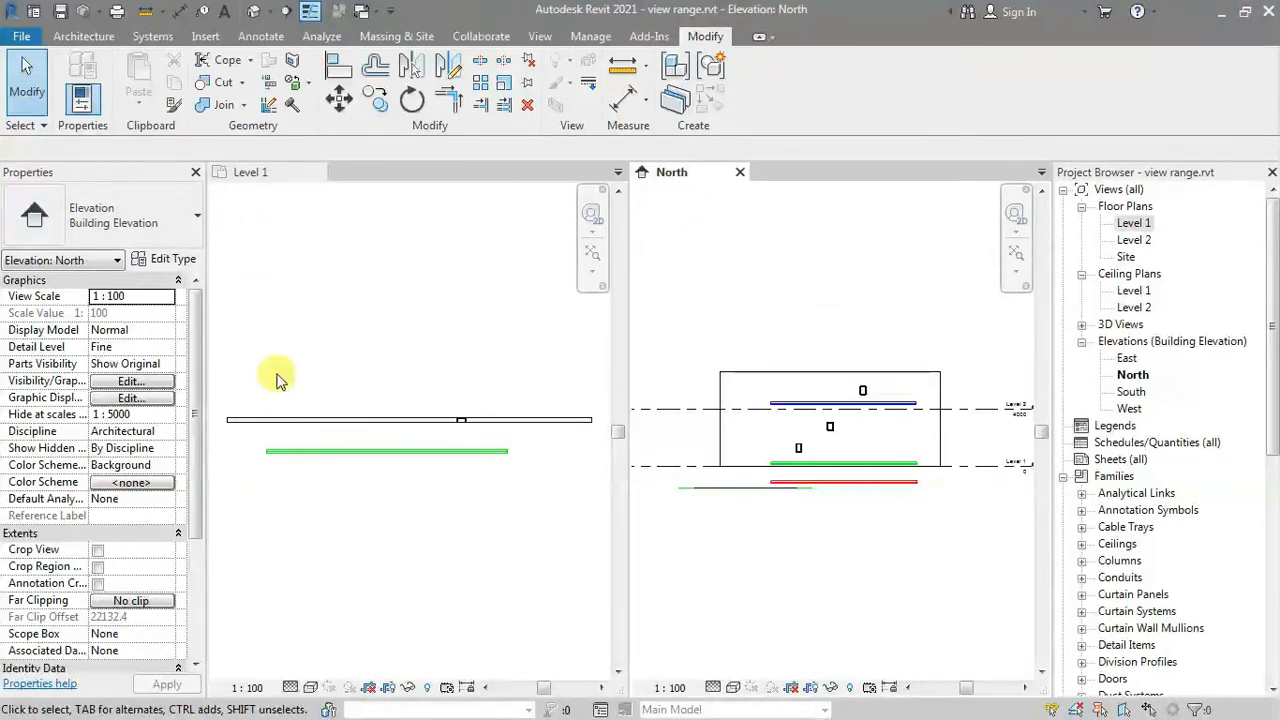
- Examine the wall in the Level 1 floor plan and the North elevation, including its base constraint and height
{"action": "left_click", "coordinate": [385, 592]}
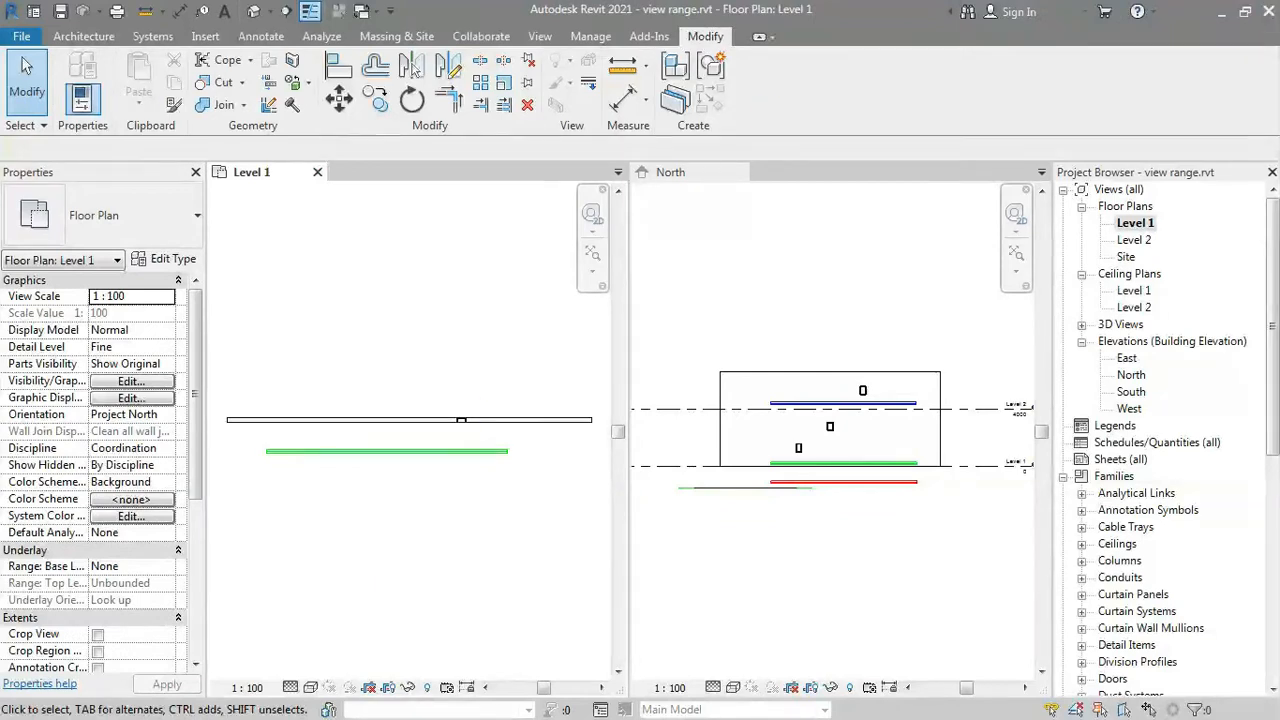
{"action": "left_click", "coordinate": [374, 421]}
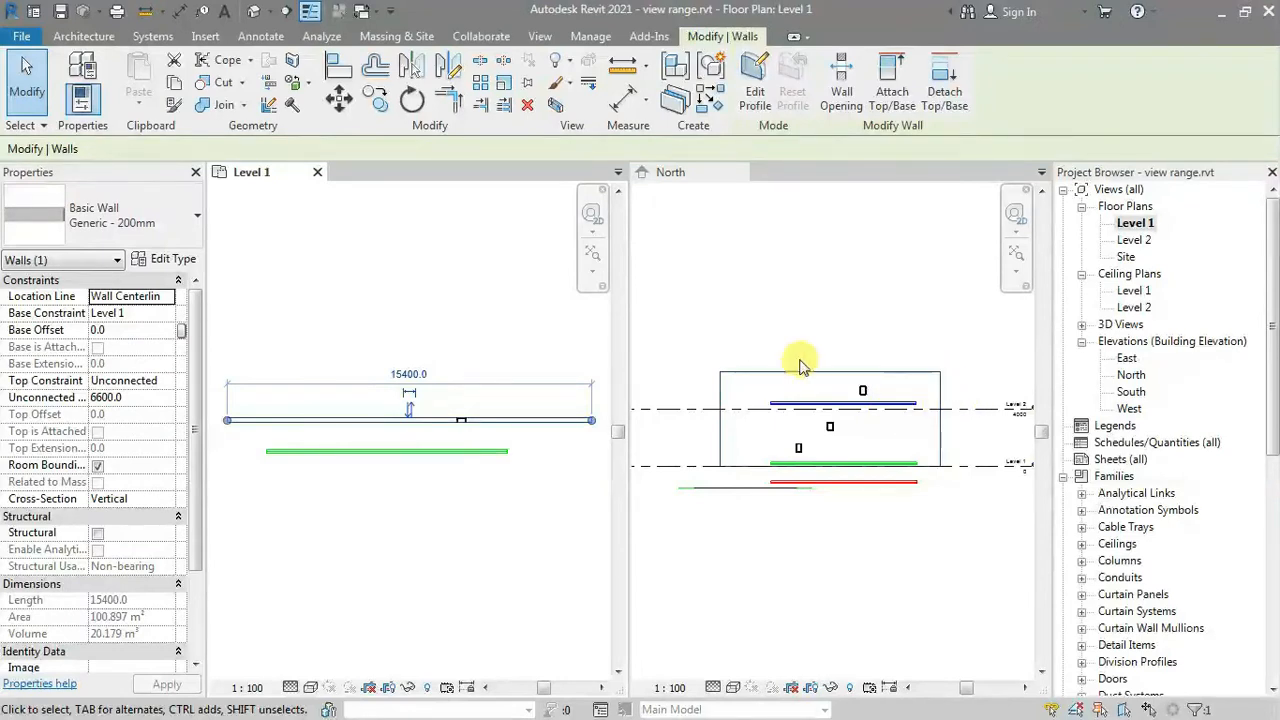
{"action": "left_click", "coordinate": [708, 532]}
{"action": "left_click", "coordinate": [755, 542]}
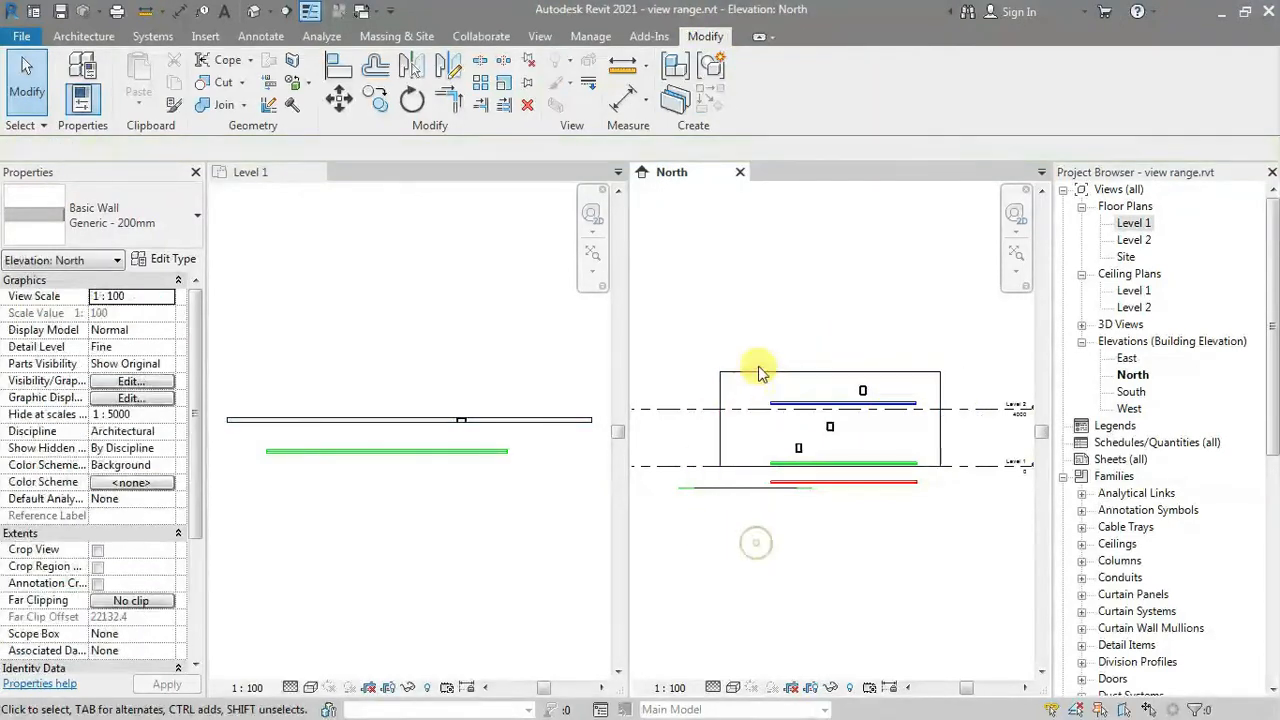
{"action": "left_click", "coordinate": [758, 378]}
{"action": "left_click", "coordinate": [470, 543]}
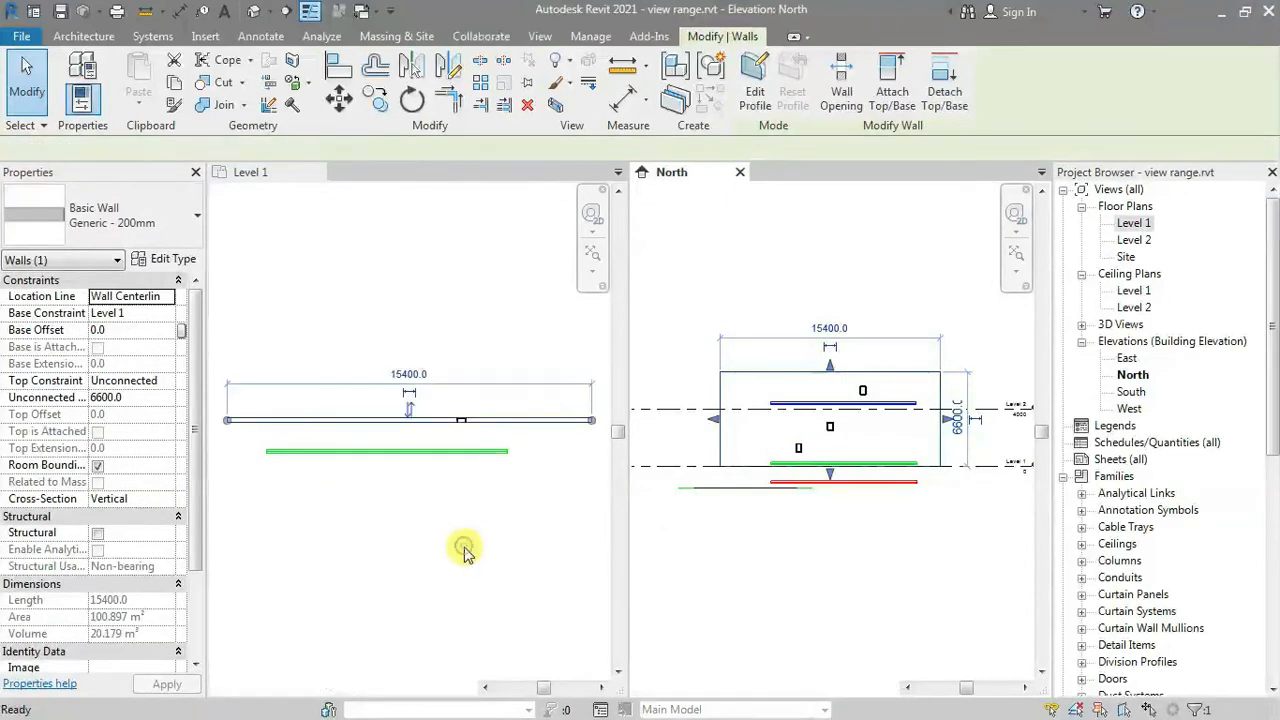
{"action": "left_click", "coordinate": [858, 569]}
{"action": "left_click", "coordinate": [760, 572]}
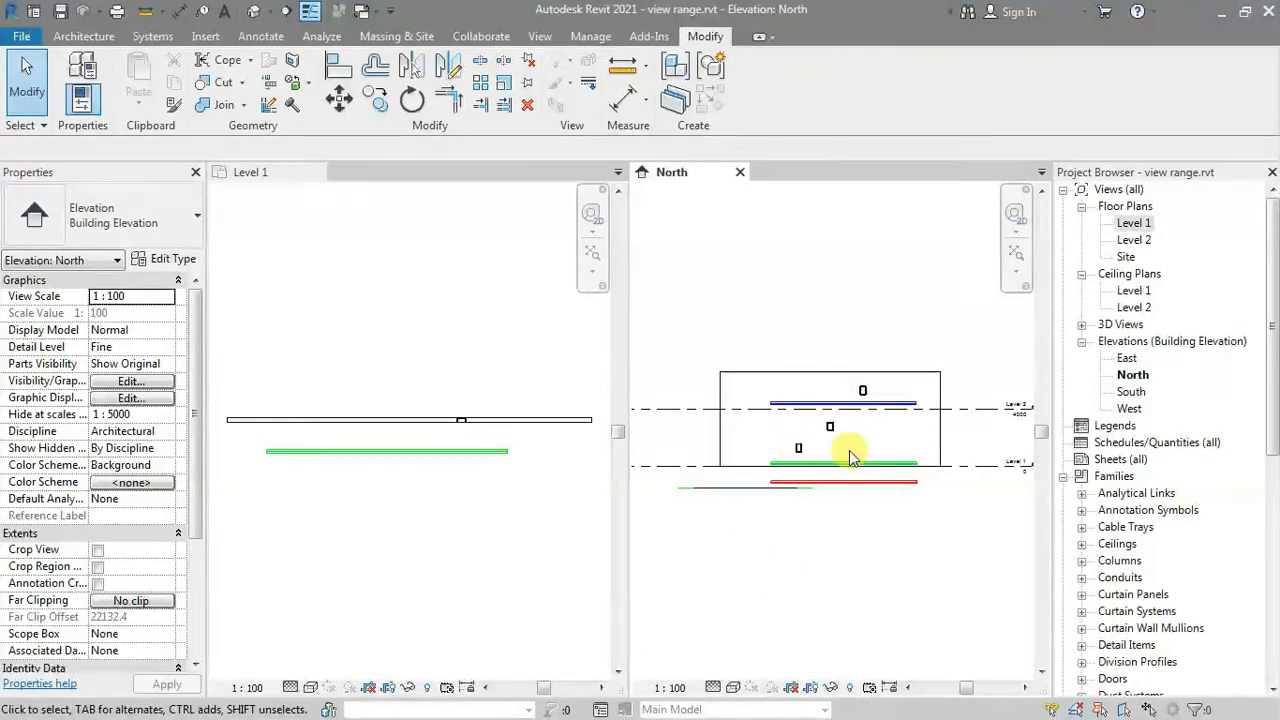
- Inspect the level and sill height of each of the three windows in the North elevation
{"action": "left_click", "coordinate": [800, 449]}
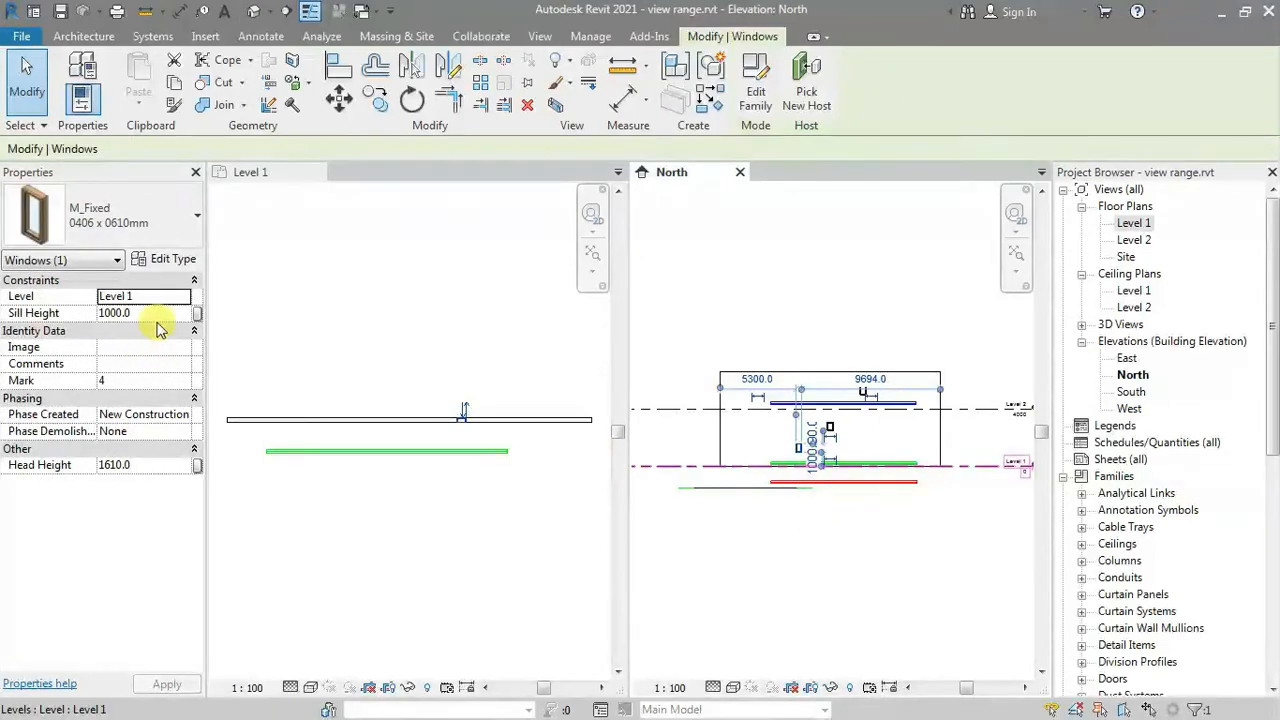
{"action": "left_click", "coordinate": [837, 606]}
{"action": "left_click", "coordinate": [831, 428]}
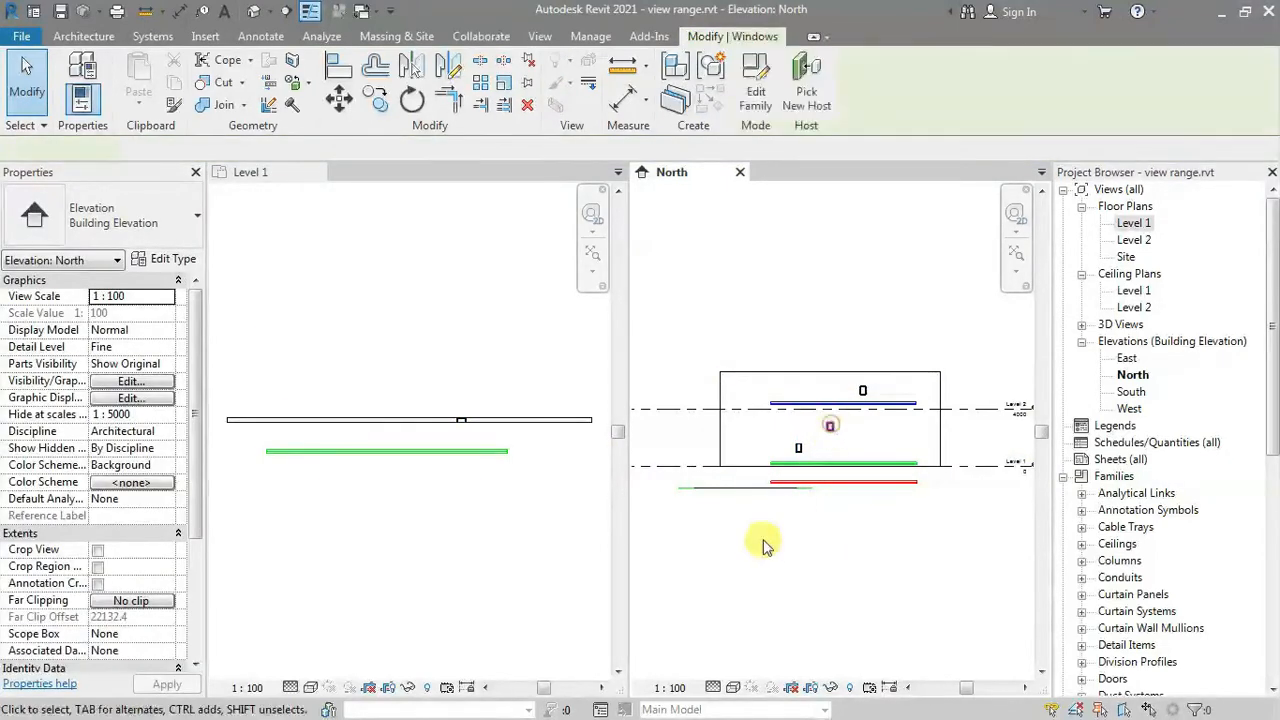
{"action": "left_click", "coordinate": [798, 560]}
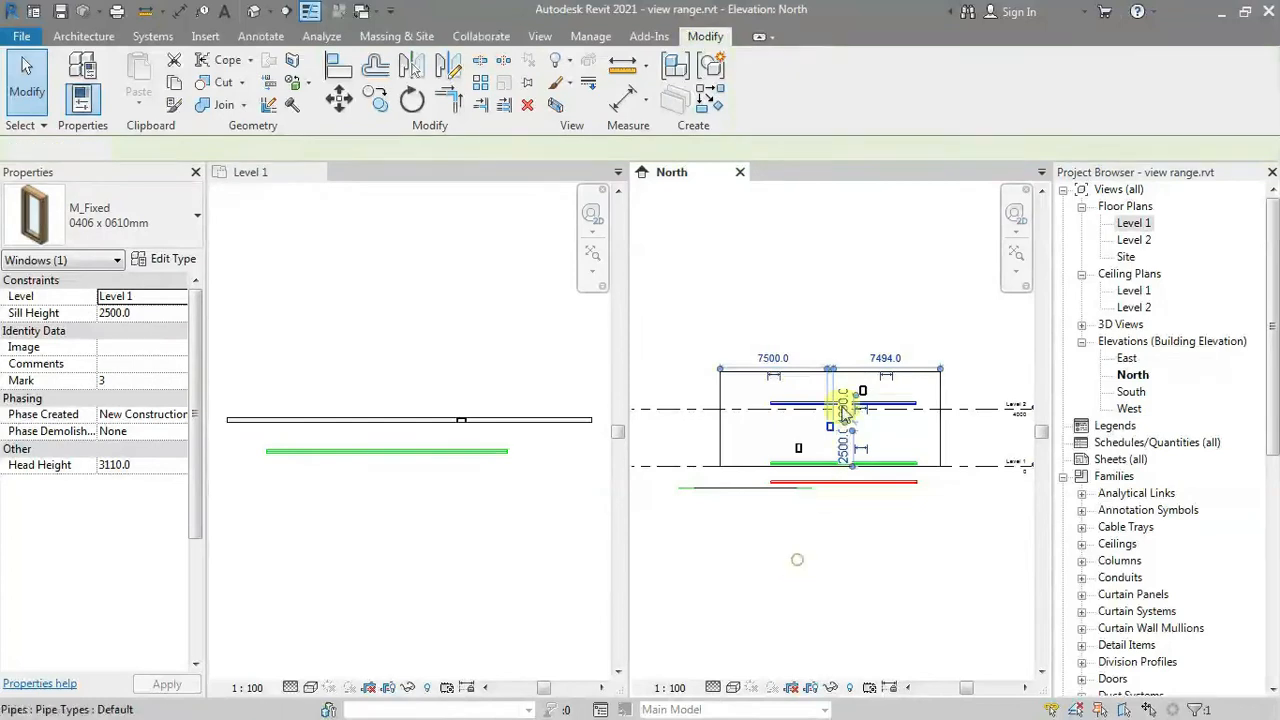
{"action": "left_click", "coordinate": [865, 392]}
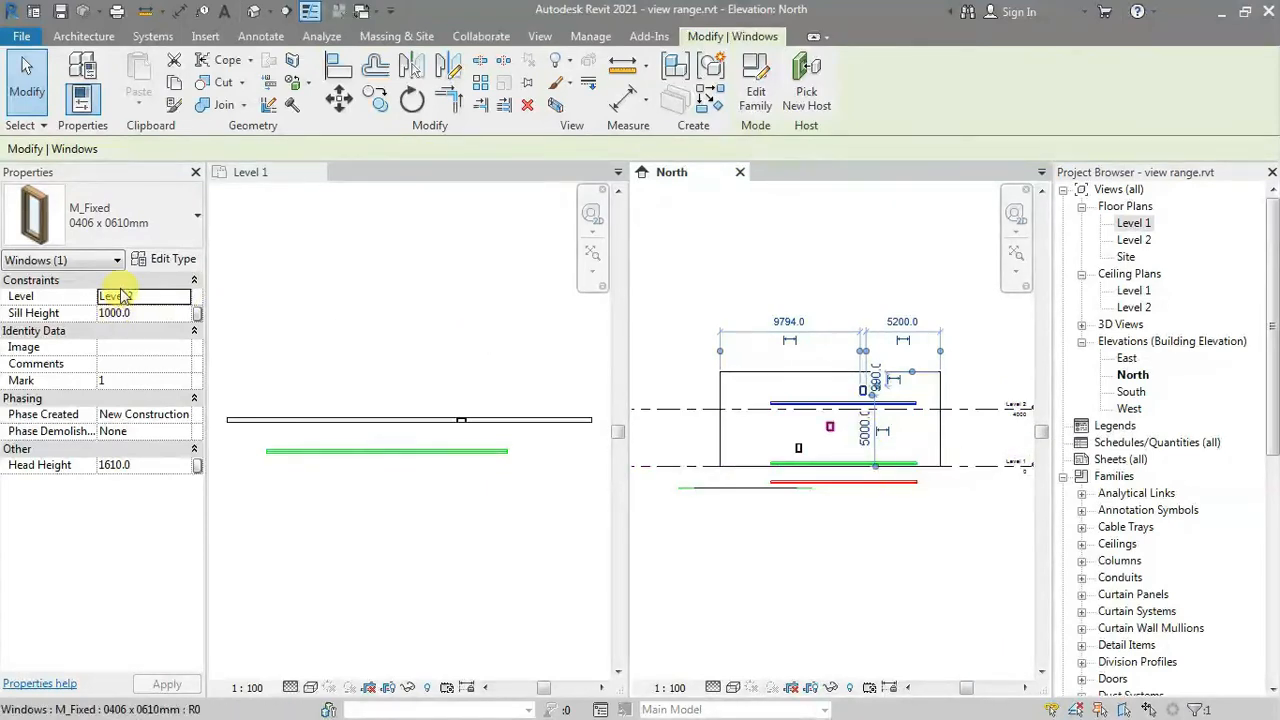
{"action": "left_click", "coordinate": [838, 563]}
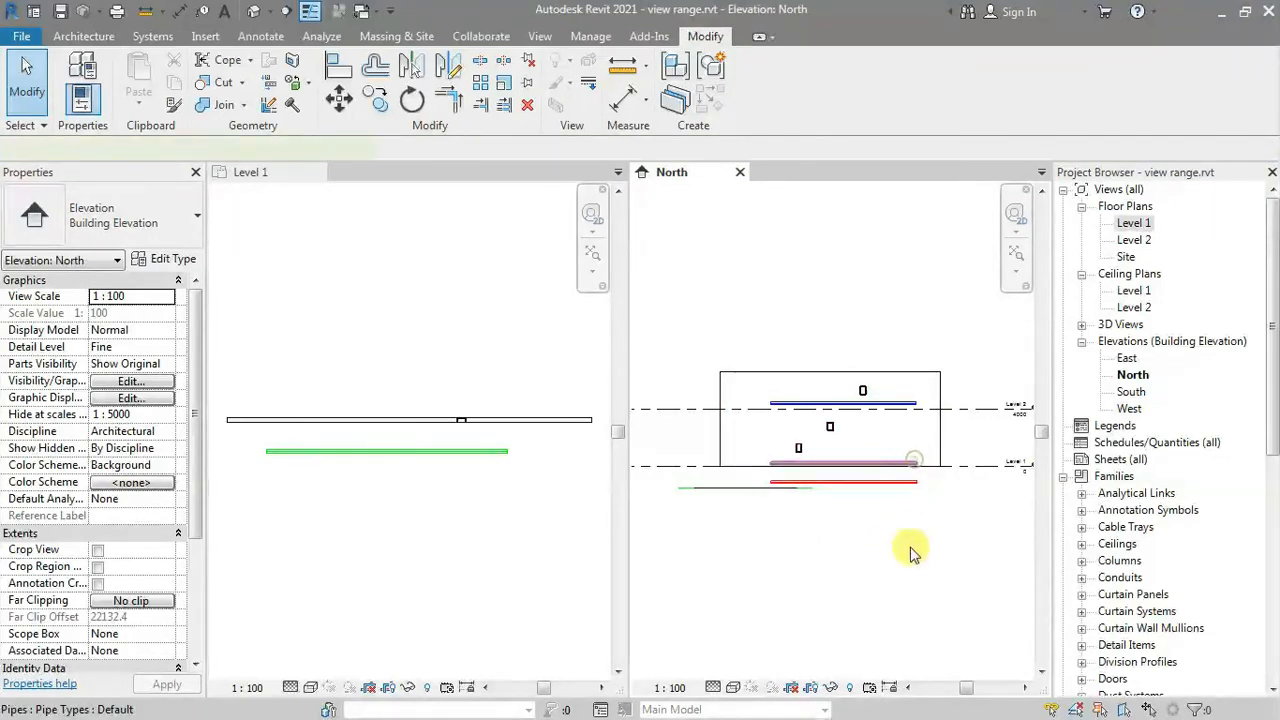
- Inspect the reference level and elevations of the green pipe in the North elevation
{"action": "left_click", "coordinate": [856, 463]}
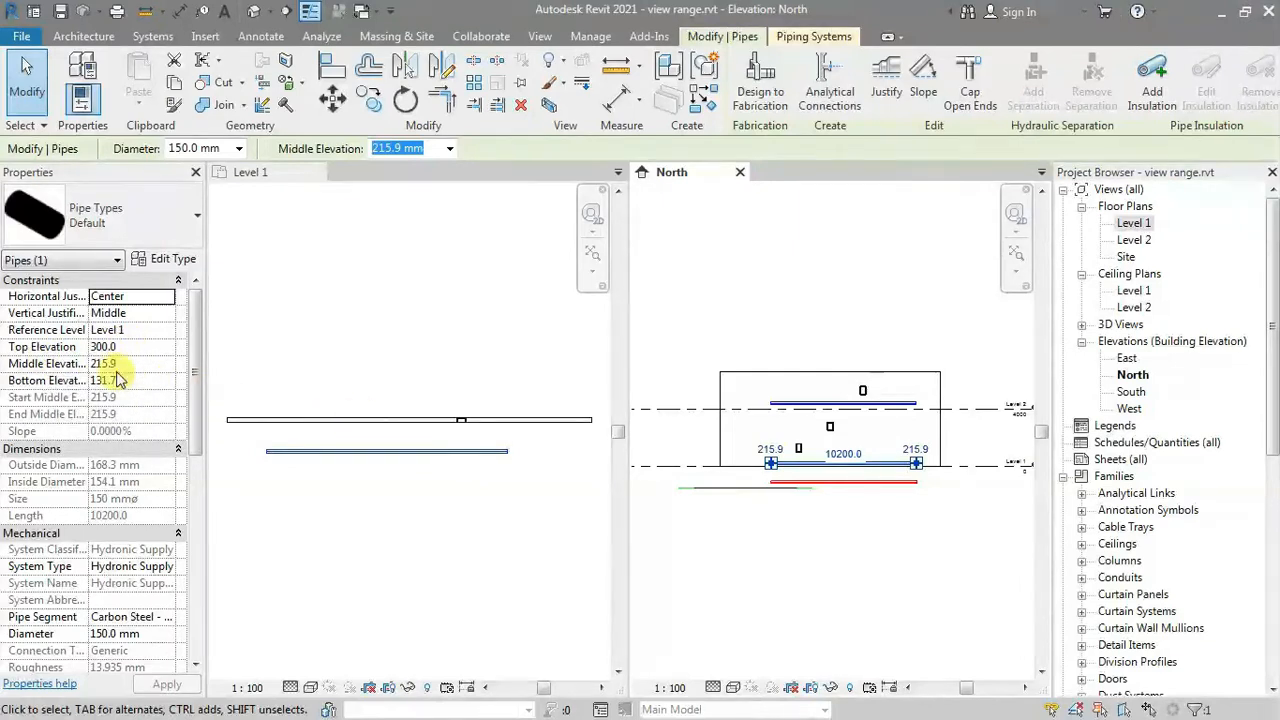
{"action": "left_click_drag", "start_coordinate": [771, 464], "coordinate": [772, 488]}
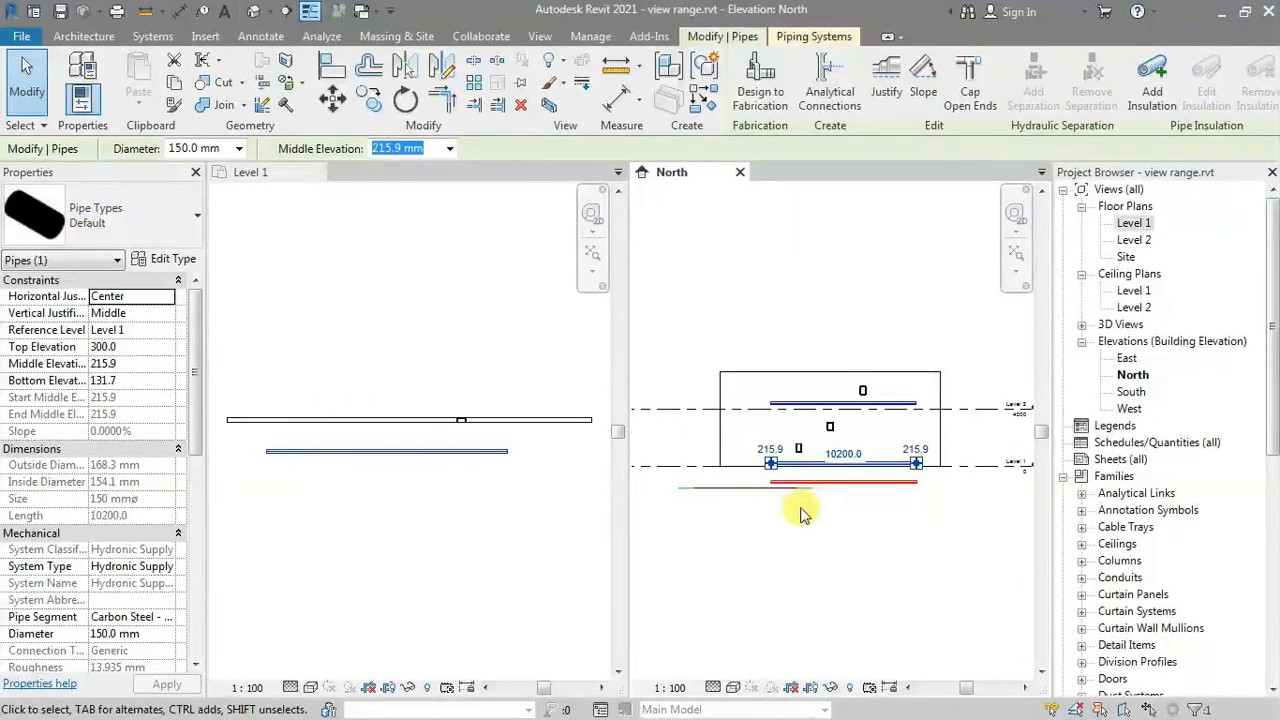
{"action": "left_click", "coordinate": [817, 541]}
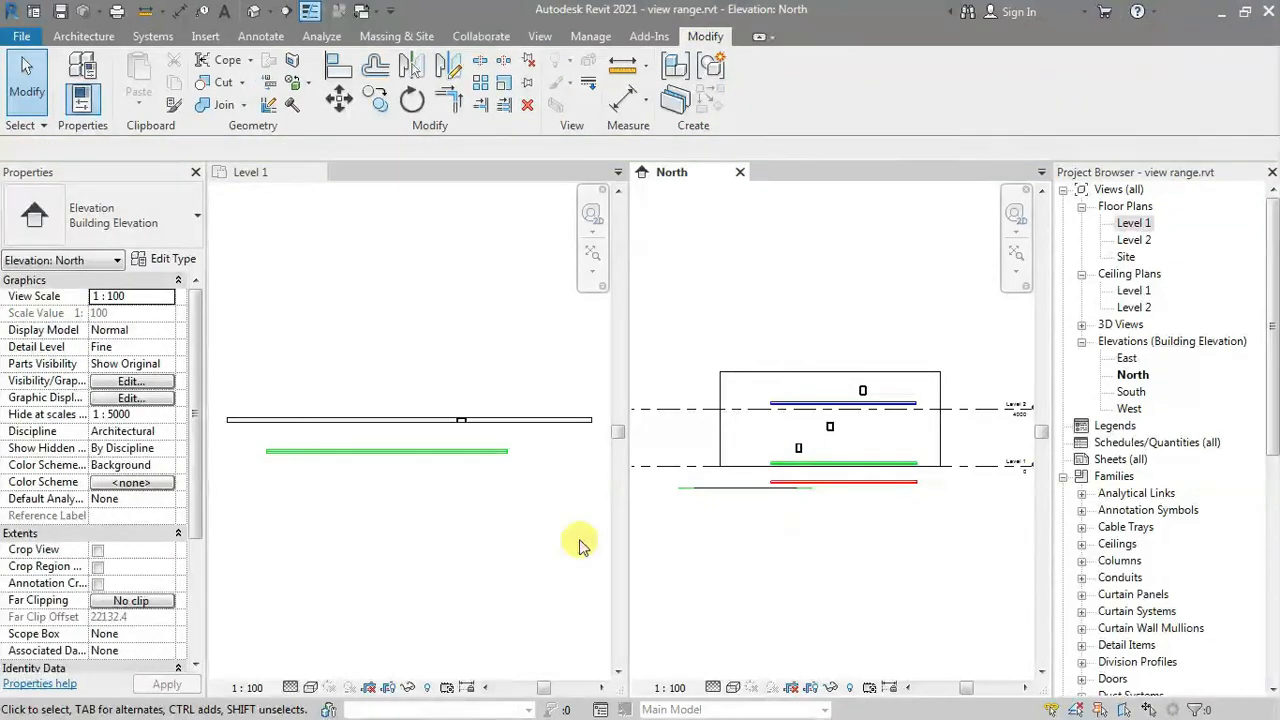
- Open the View Range settings of the Level 1 floor plan and review the sample view range diagram
{"action": "left_click", "coordinate": [474, 521]}
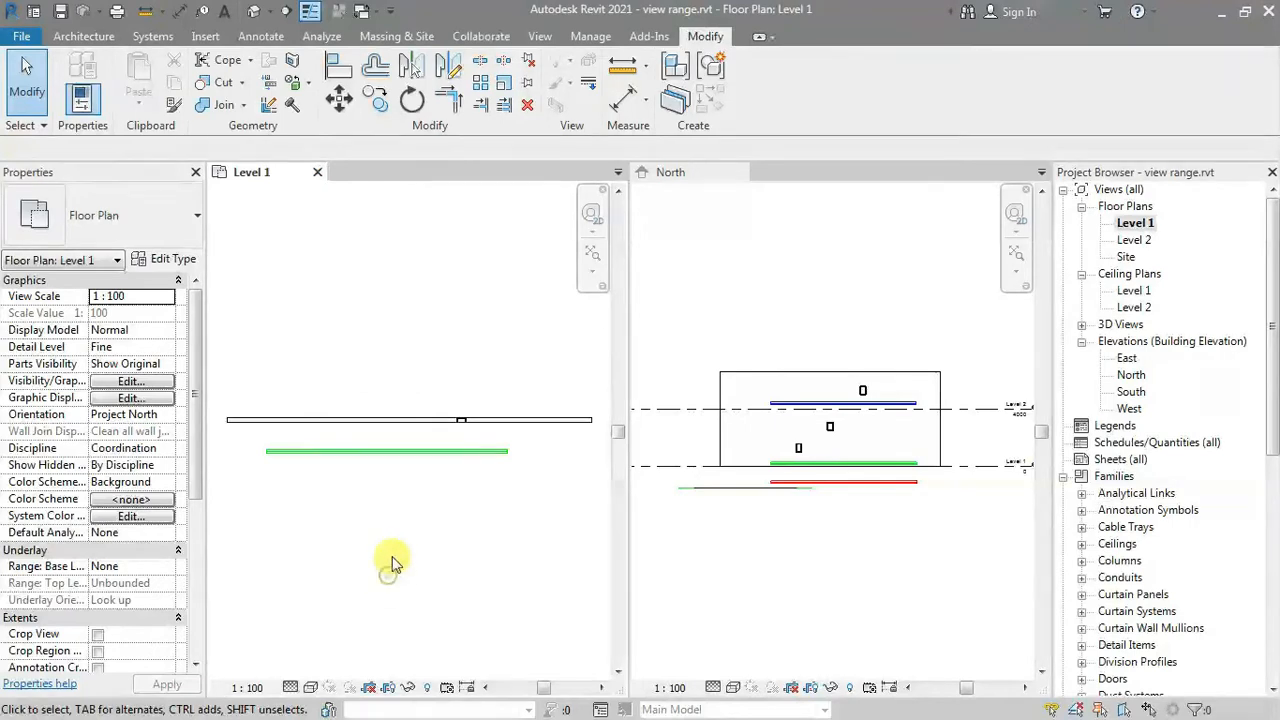
{"action": "scroll", "coordinate": [186, 420], "scroll_direction": "down", "scroll_amount": 3}
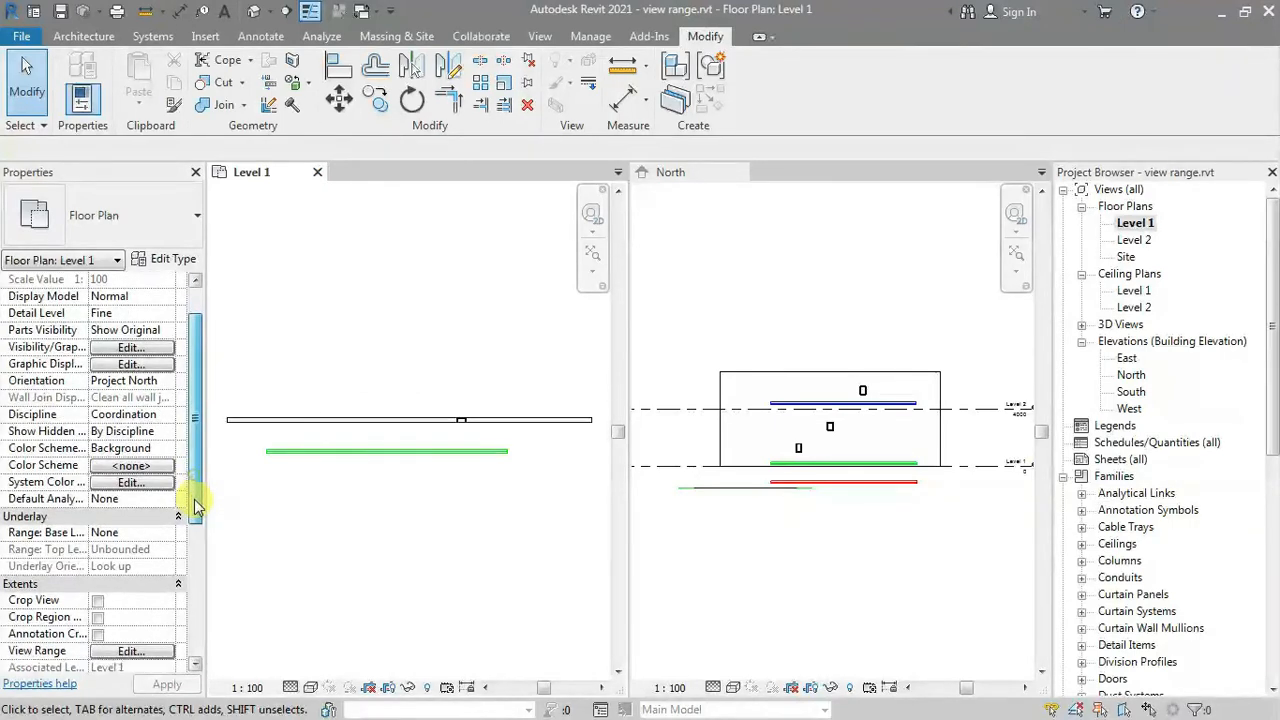
{"action": "left_click", "coordinate": [140, 567]}
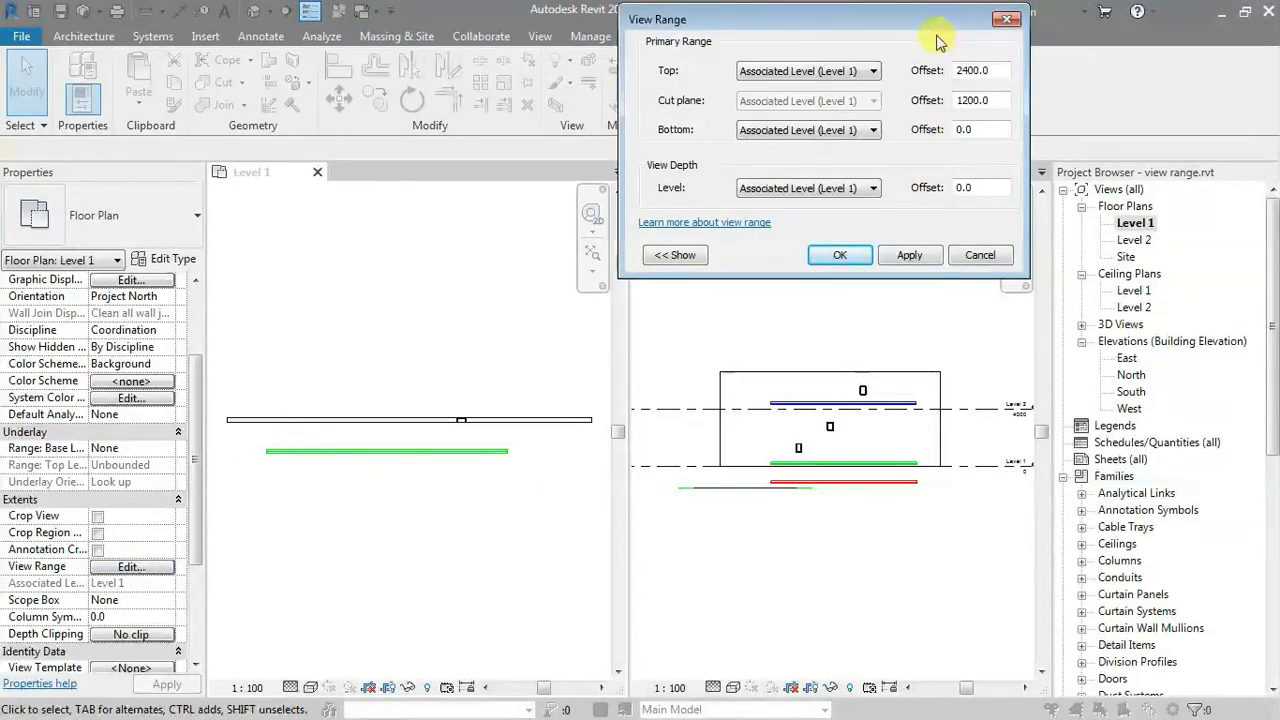
{"action": "left_click_drag", "start_coordinate": [927, 34], "coordinate": [922, 110]}
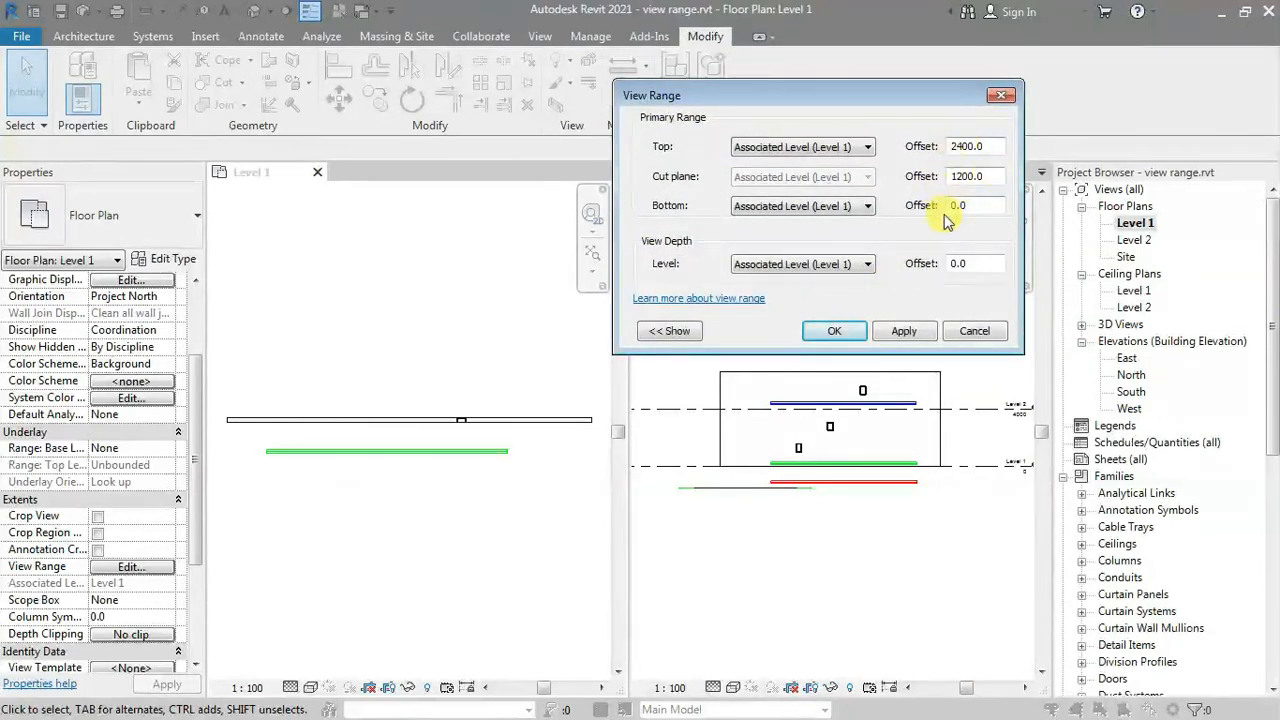
{"action": "left_click", "coordinate": [670, 331]}
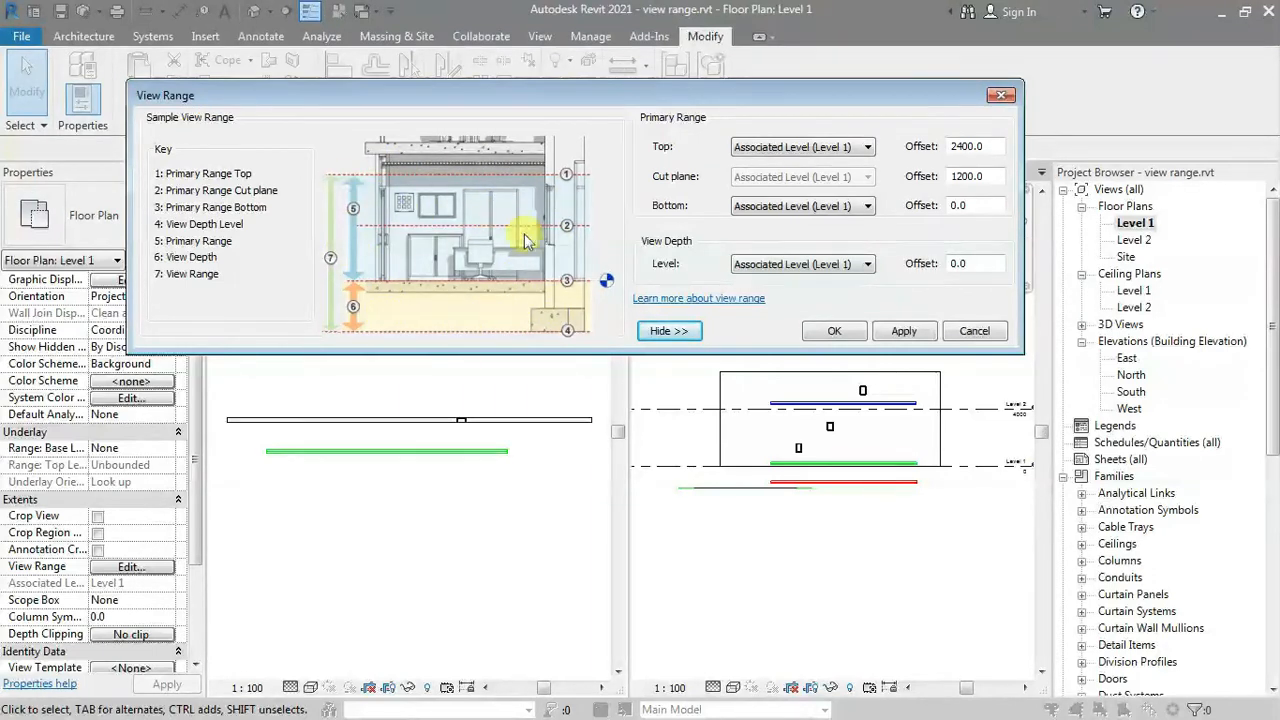
{"action": "left_click", "coordinate": [669, 331]}
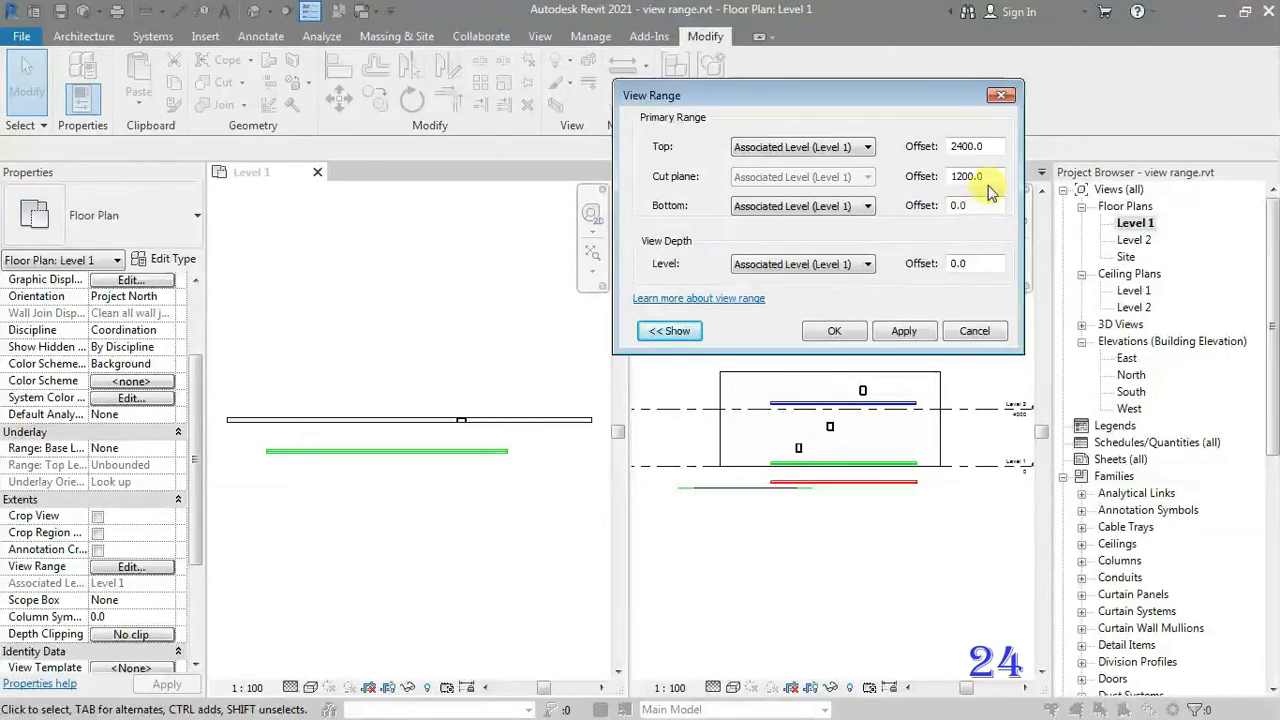
- Set the Level 1 view range's top offset to 2600 and apply cut plane offsets of 2500 and 2501
{"action": "left_click_drag", "start_coordinate": [990, 177], "coordinate": [928, 177]}
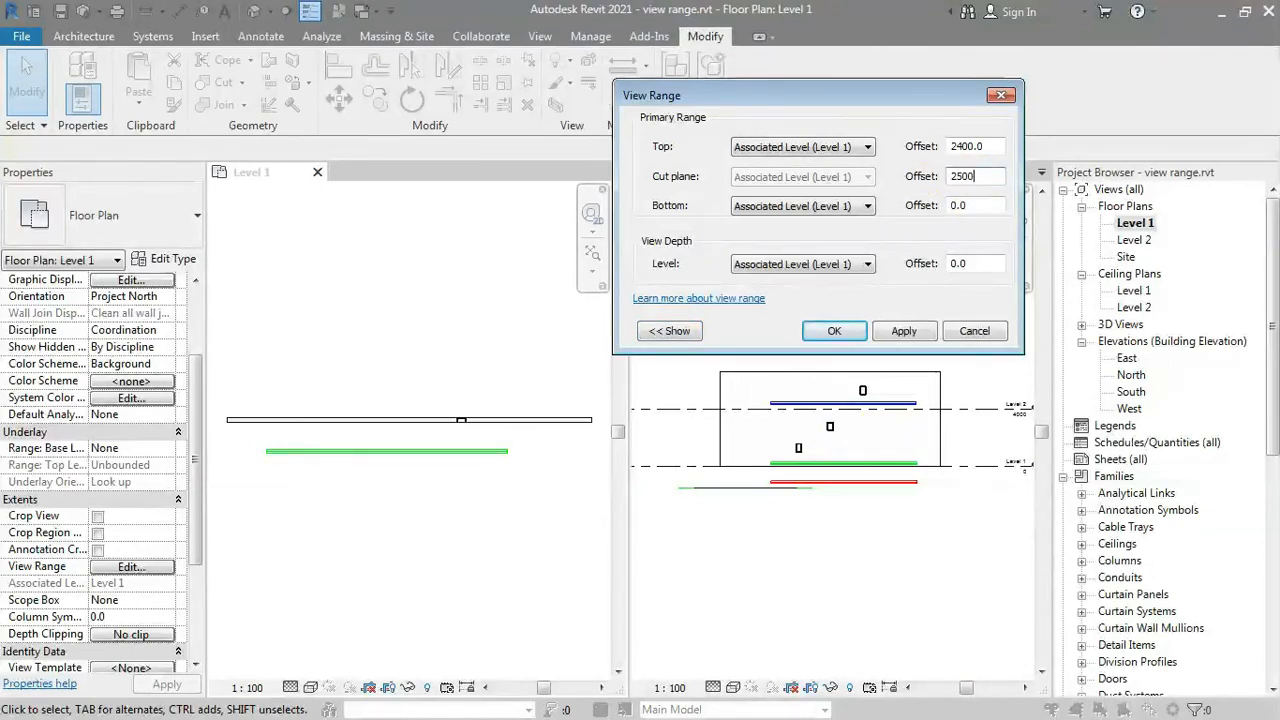
{"action": "left_click", "coordinate": [904, 331]}
{"action": "left_click", "coordinate": [762, 372]}
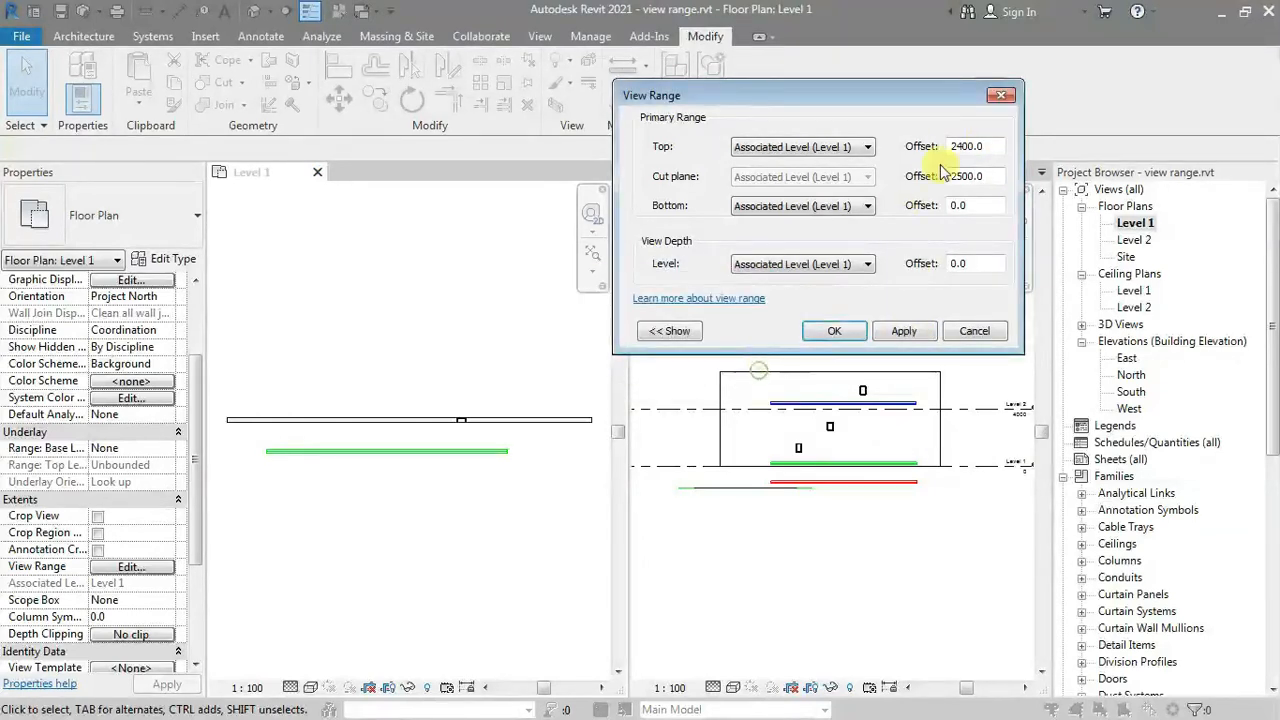
{"action": "left_click_drag", "start_coordinate": [997, 148], "coordinate": [897, 178]}
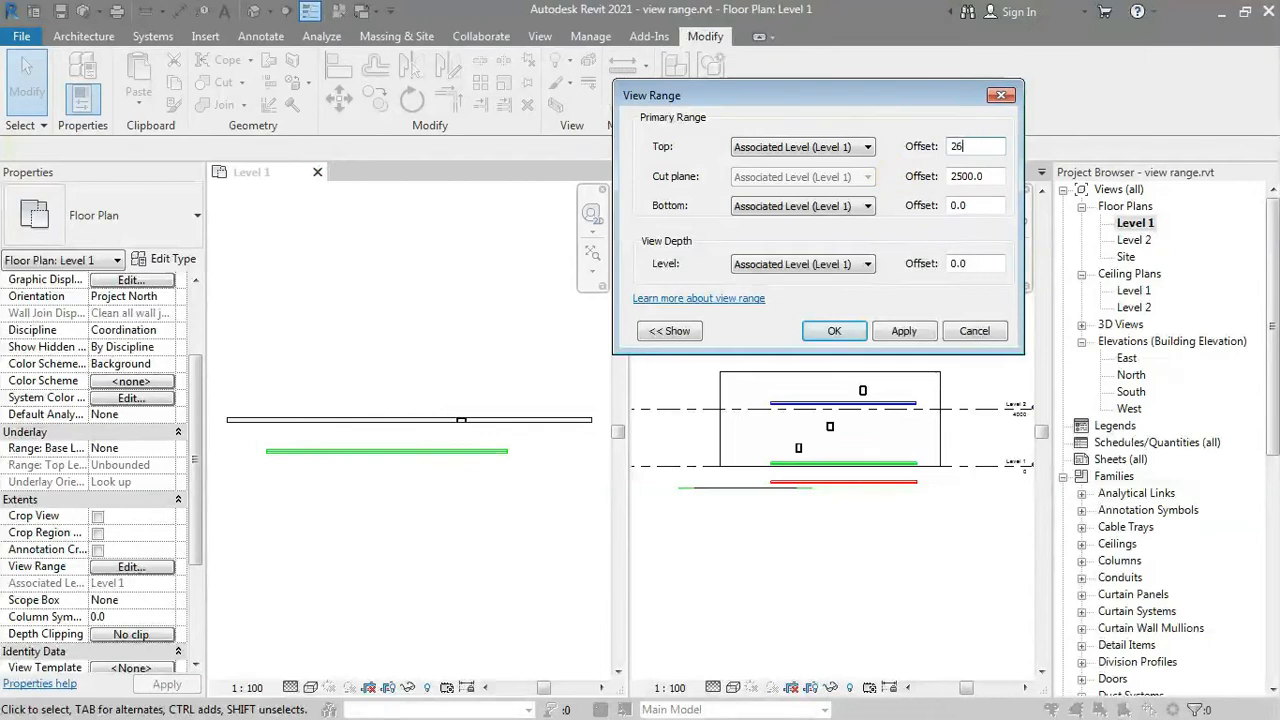
{"action": "left_click", "coordinate": [921, 336]}
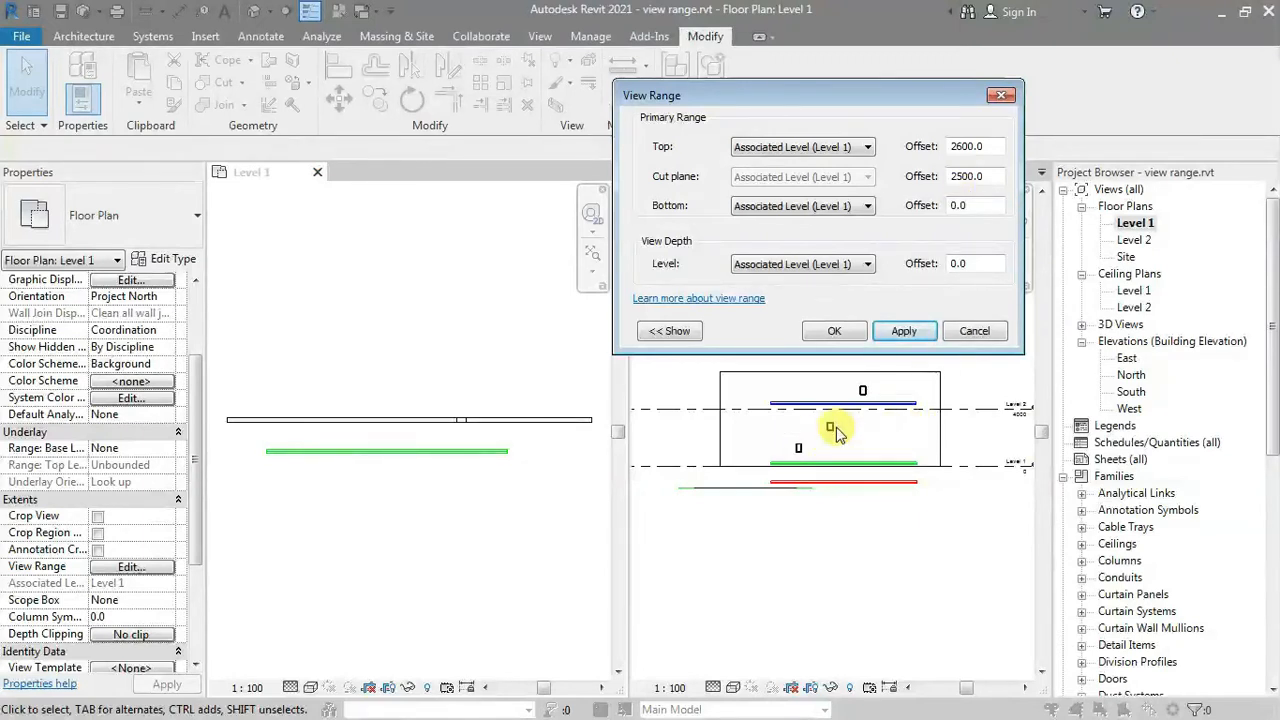
{"action": "double_click", "coordinate": [988, 177]}
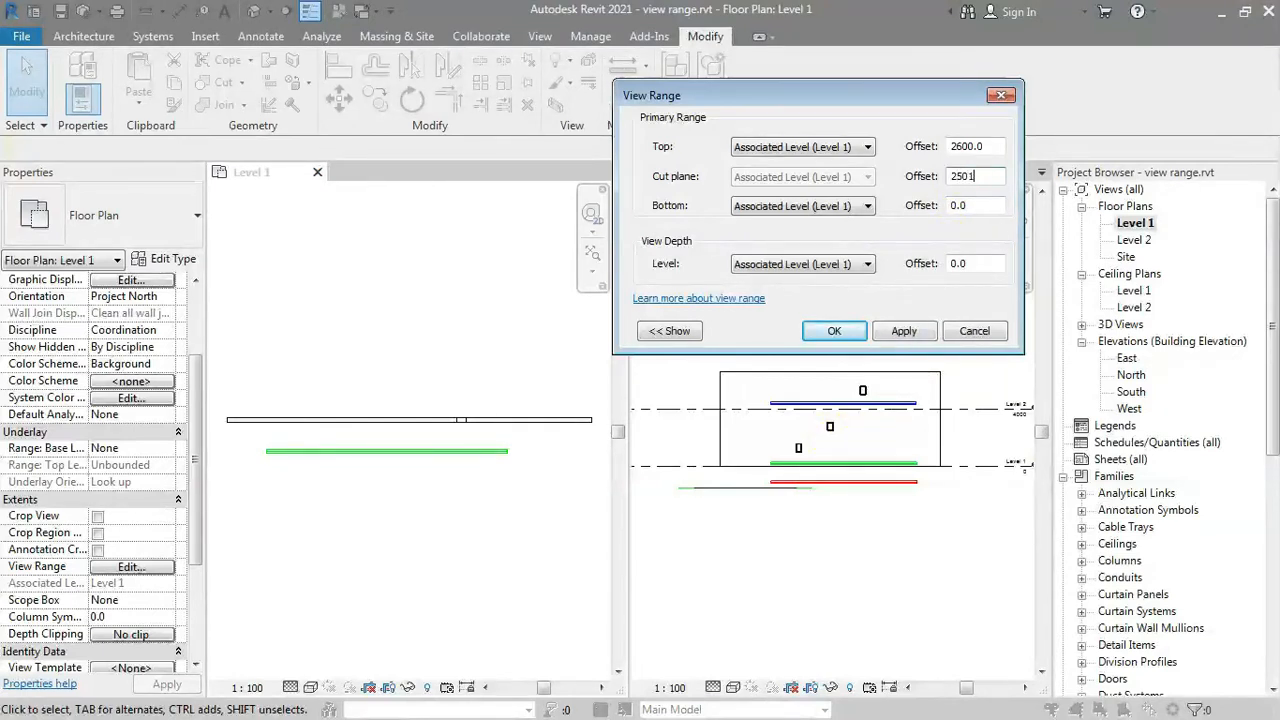
{"action": "left_click", "coordinate": [903, 331]}
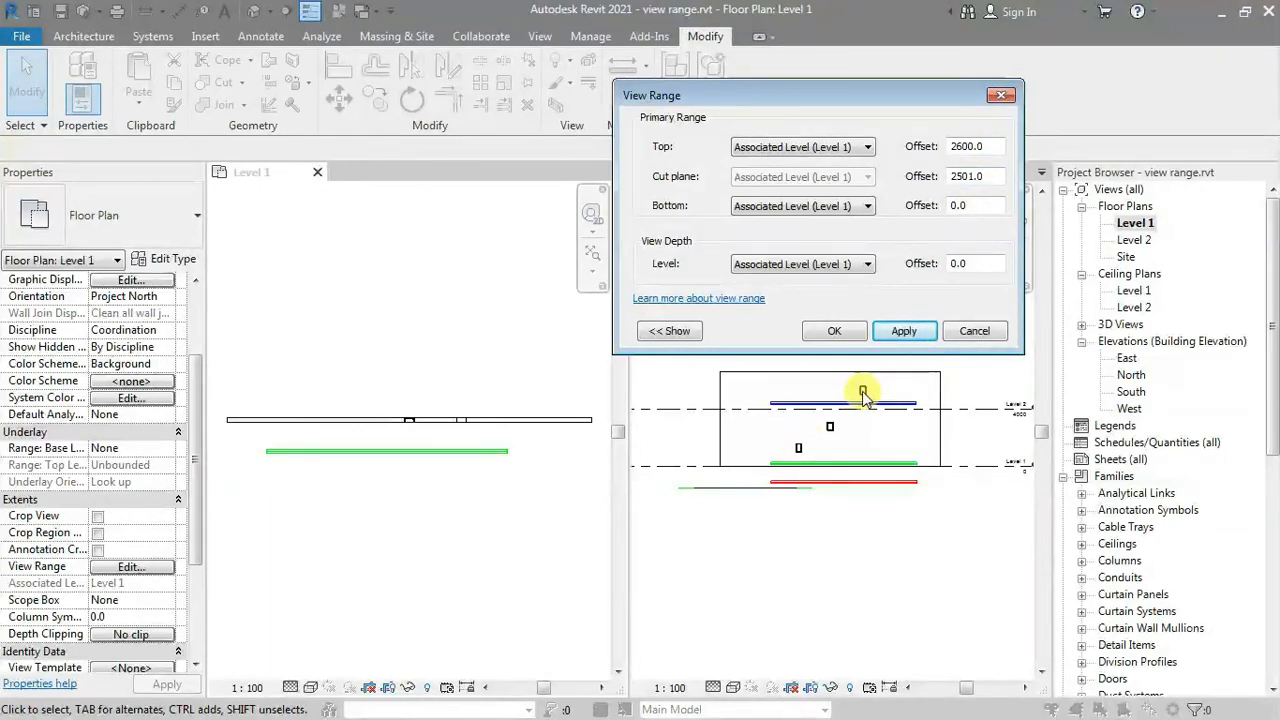
- Set the cut plane offset to 5001 and the top offset to 6000, and apply the view range
{"action": "left_click_drag", "start_coordinate": [982, 176], "coordinate": [948, 180]}
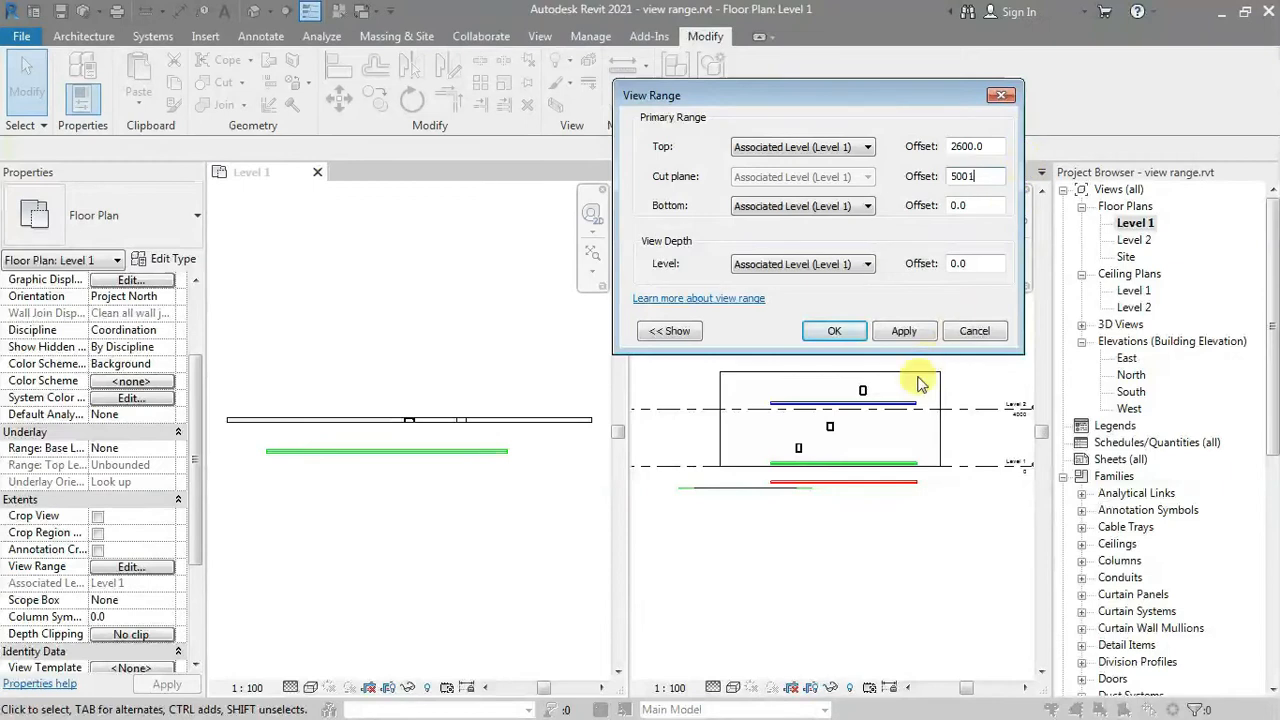
{"action": "left_click_drag", "start_coordinate": [986, 145], "coordinate": [948, 148]}
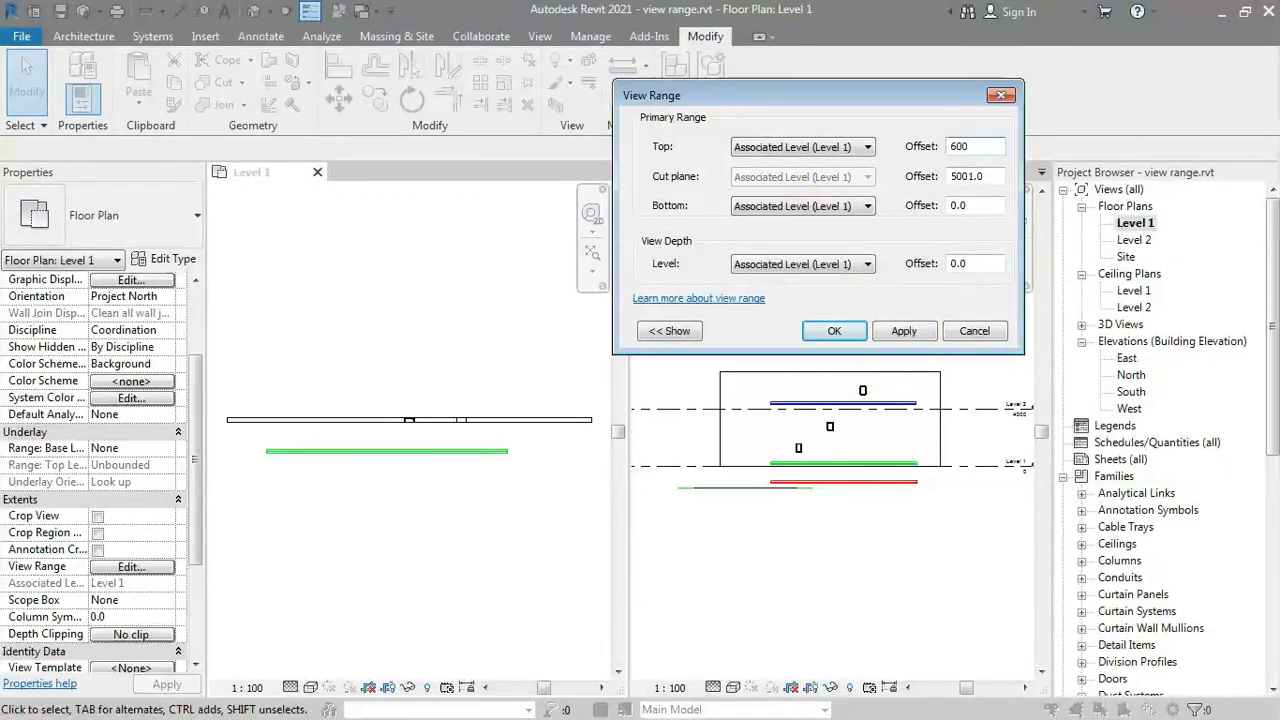
{"action": "left_click", "coordinate": [902, 332]}
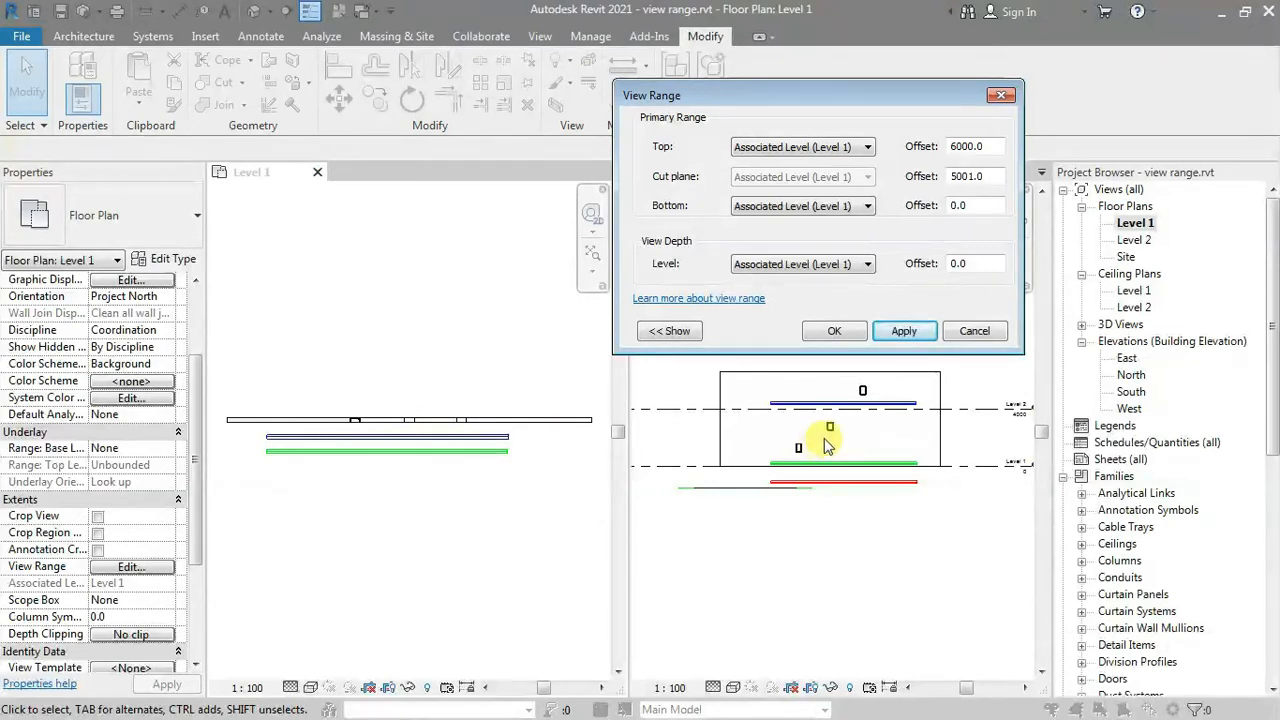
- Set the cut plane offset to 1200 and accept the Level 1 view range
{"action": "left_click_drag", "start_coordinate": [977, 177], "coordinate": [928, 190]}
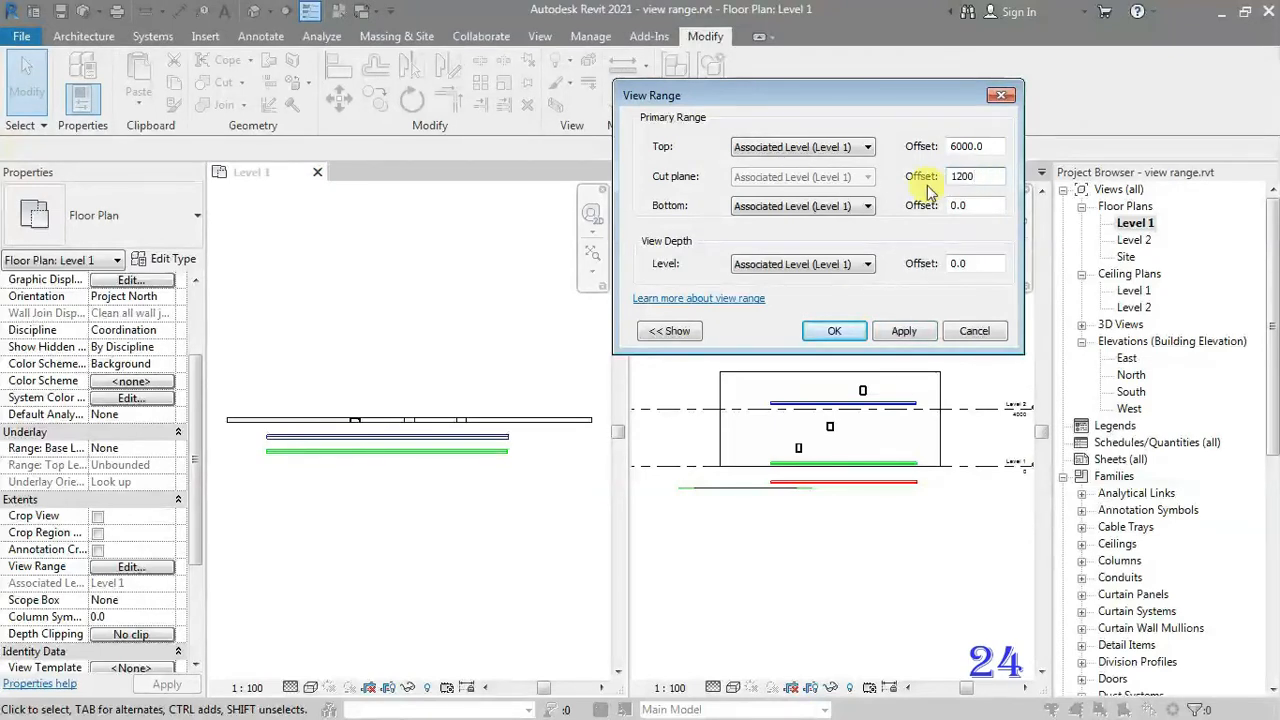
{"action": "left_click", "coordinate": [895, 331]}
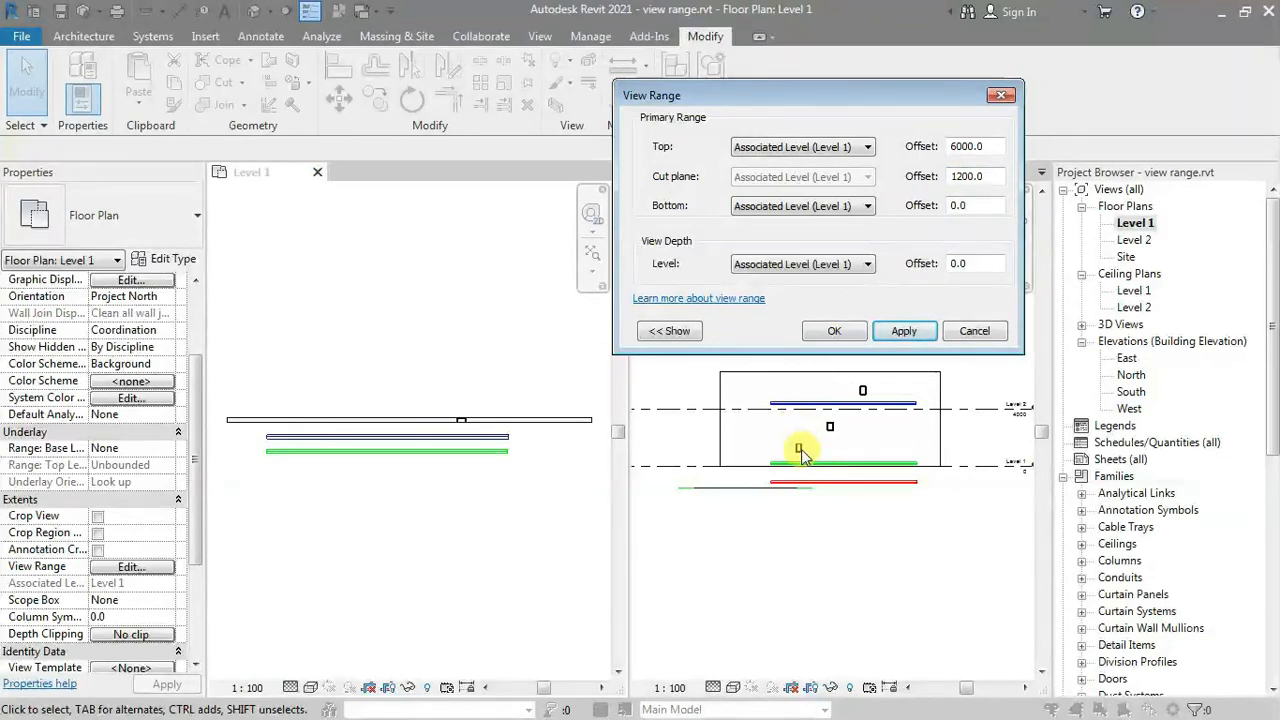
{"action": "left_click", "coordinate": [834, 330]}
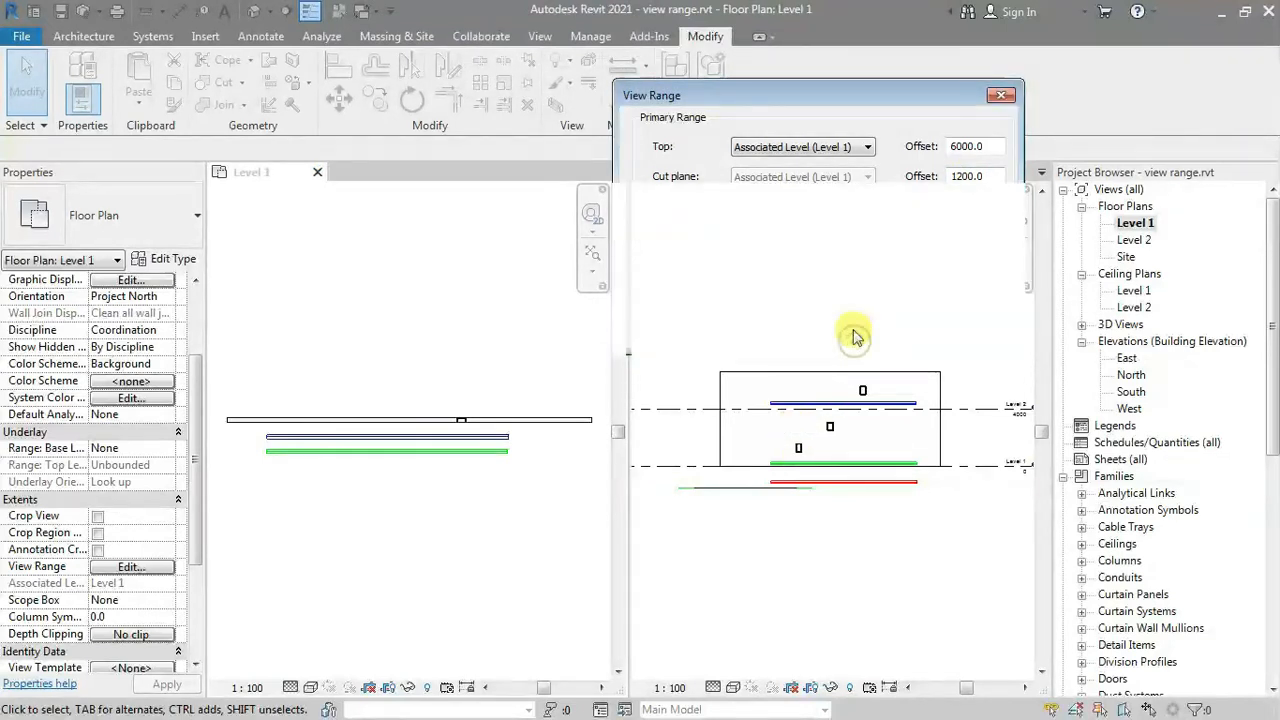
- Make the temporary vertical dimension between the lowest and middle windows permanent in the North elevation, and select the middle window
{"action": "left_click", "coordinate": [797, 463]}
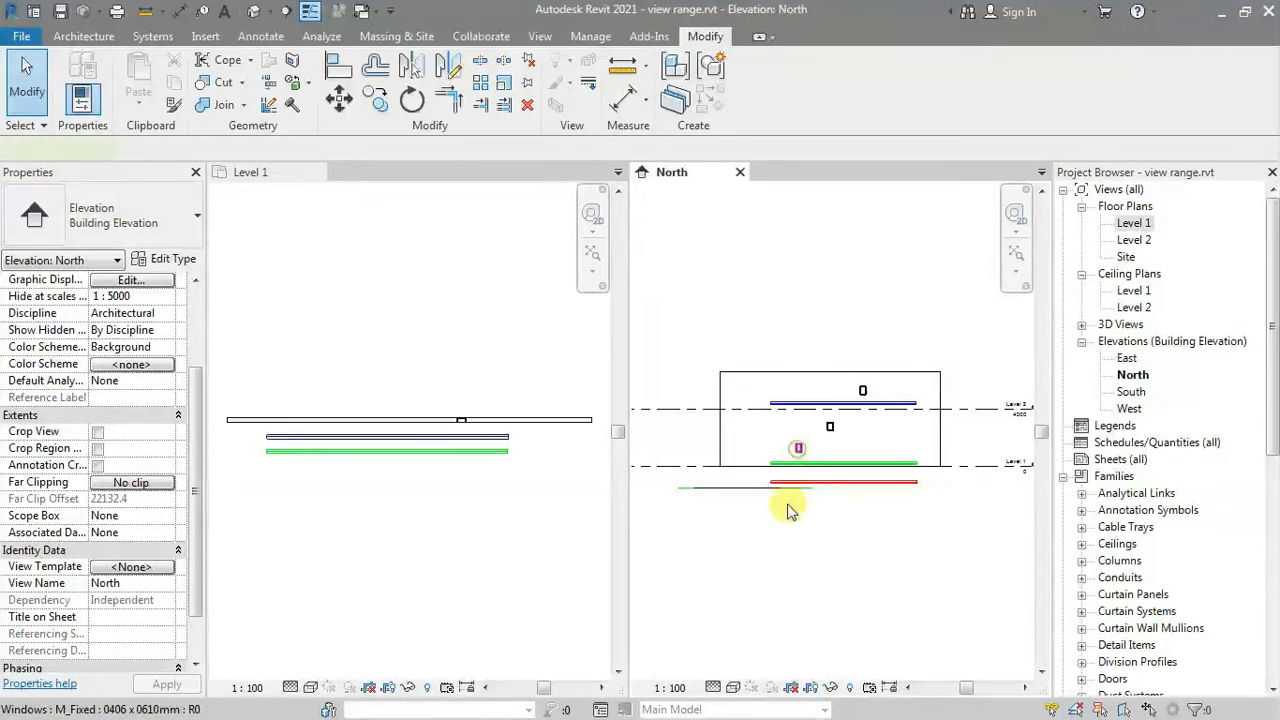
{"action": "left_click", "coordinate": [796, 462]}
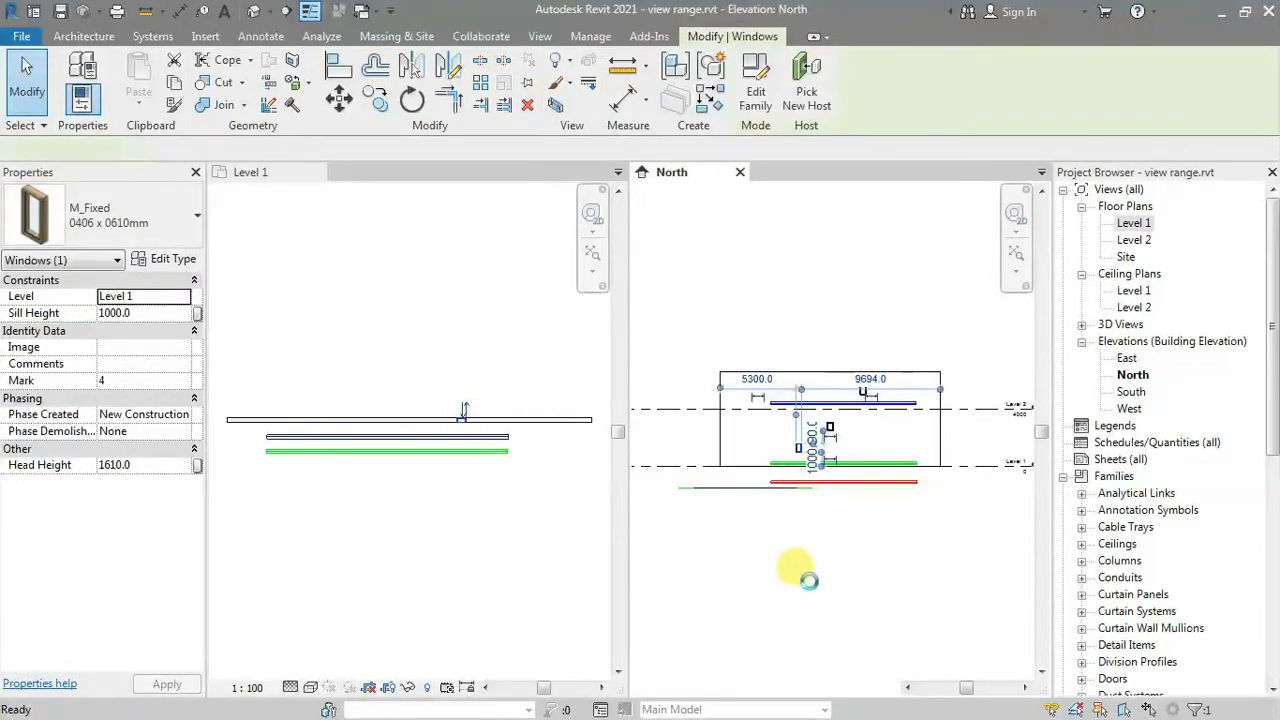
{"action": "left_click", "coordinate": [837, 449]}
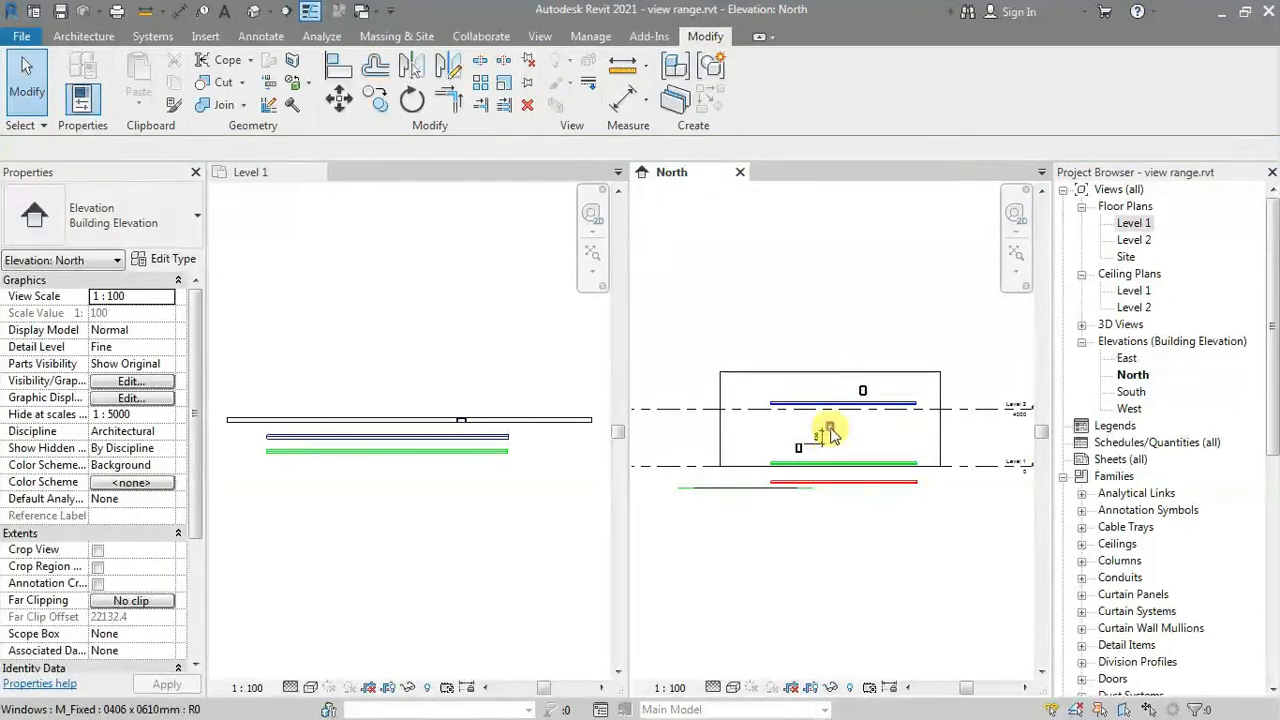
{"action": "left_click", "coordinate": [818, 466]}
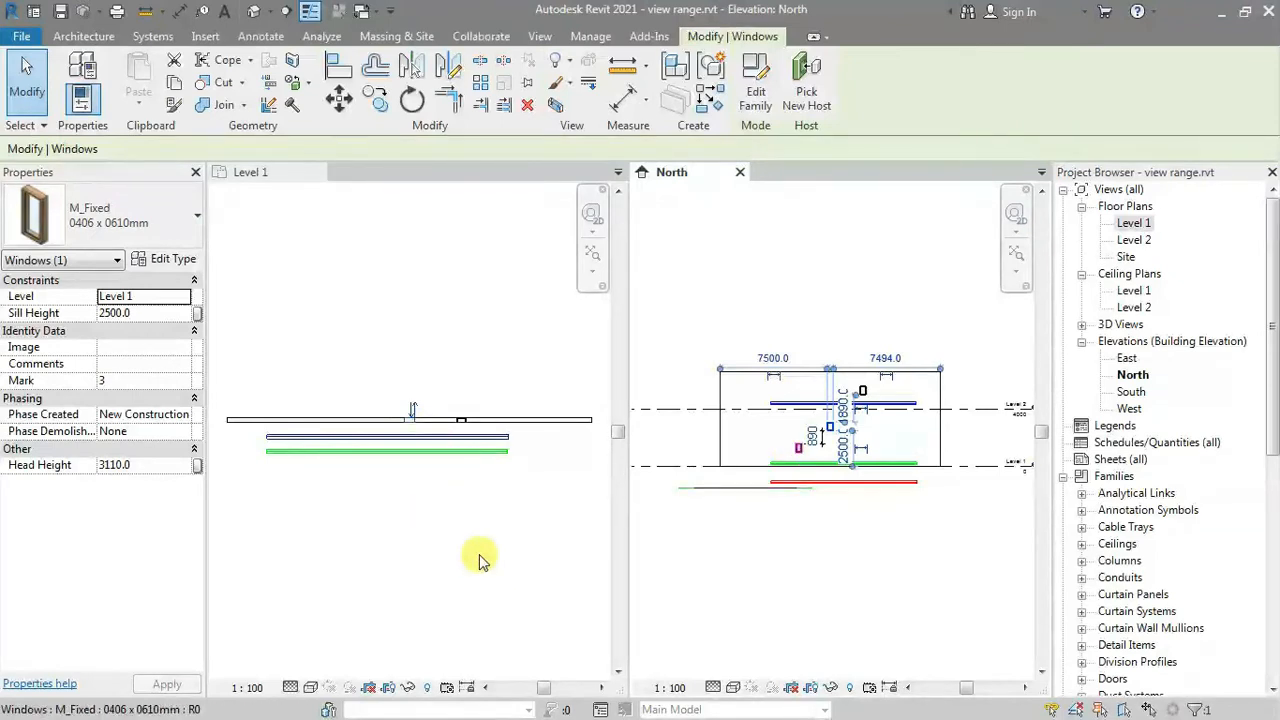
- Delete the vertical dimension between the lowest and middle windows in the North elevation
{"action": "key", "text": "Escape"}
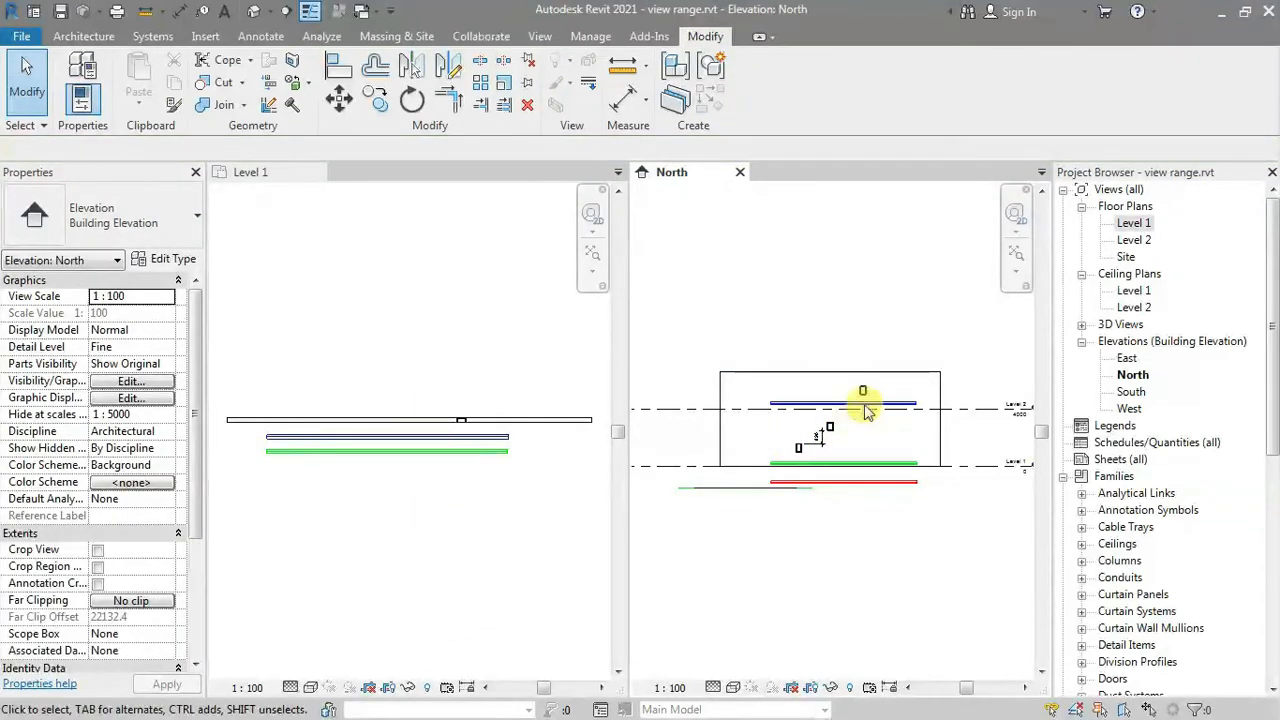
{"action": "left_click", "coordinate": [828, 448]}
{"action": "key", "text": "Delete"}
- Open the highest window's M_Fixed family for editing and display its Floor Line plan
{"action": "left_click", "coordinate": [862, 391]}
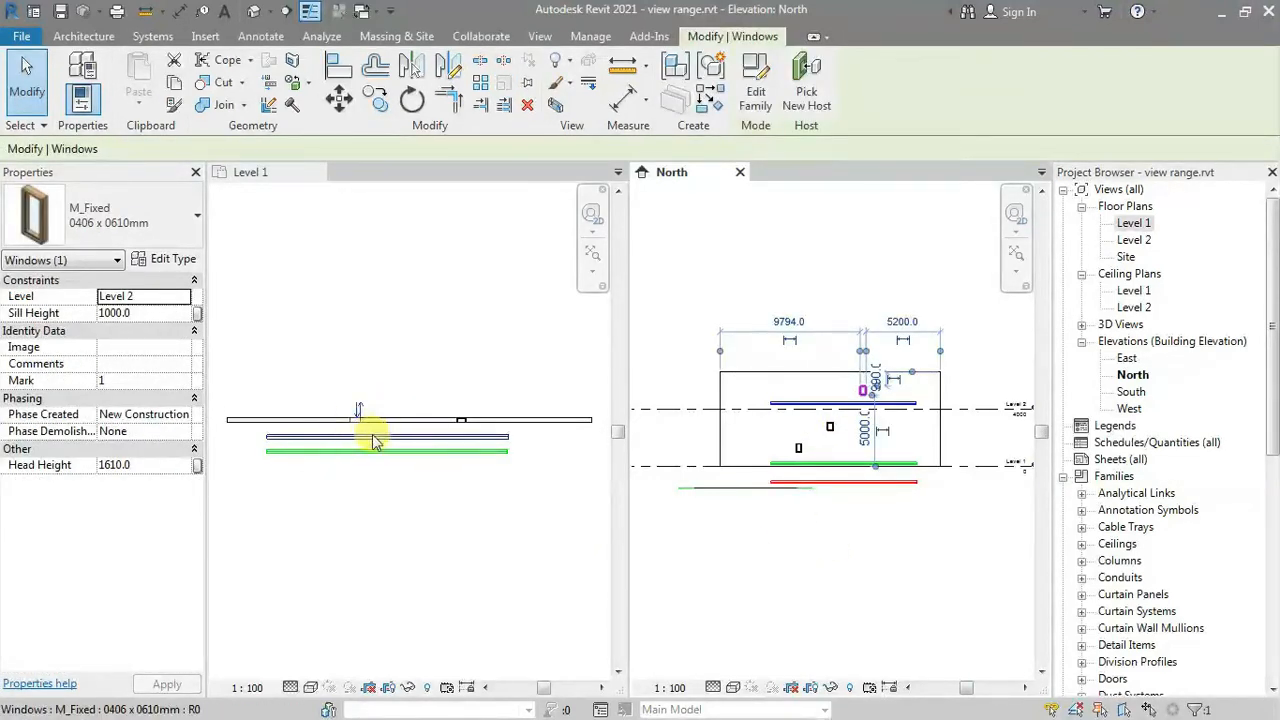
{"action": "left_click", "coordinate": [835, 560]}
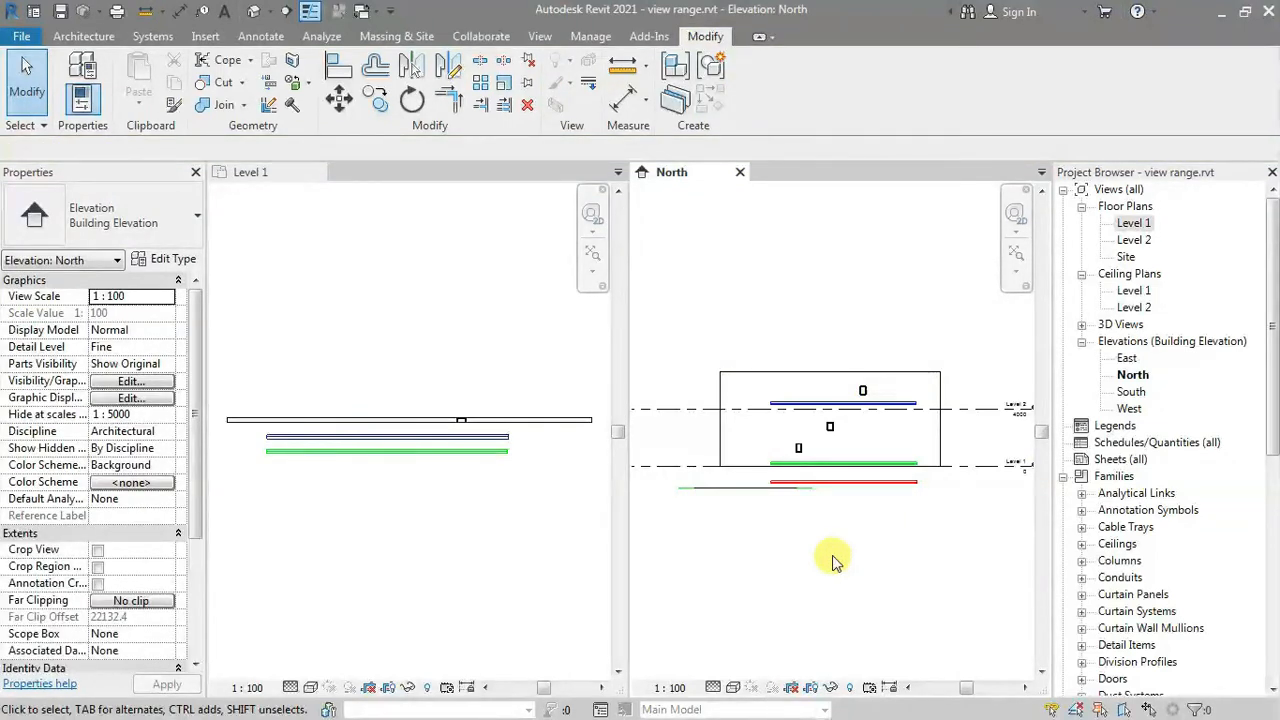
{"action": "left_click", "coordinate": [863, 391]}
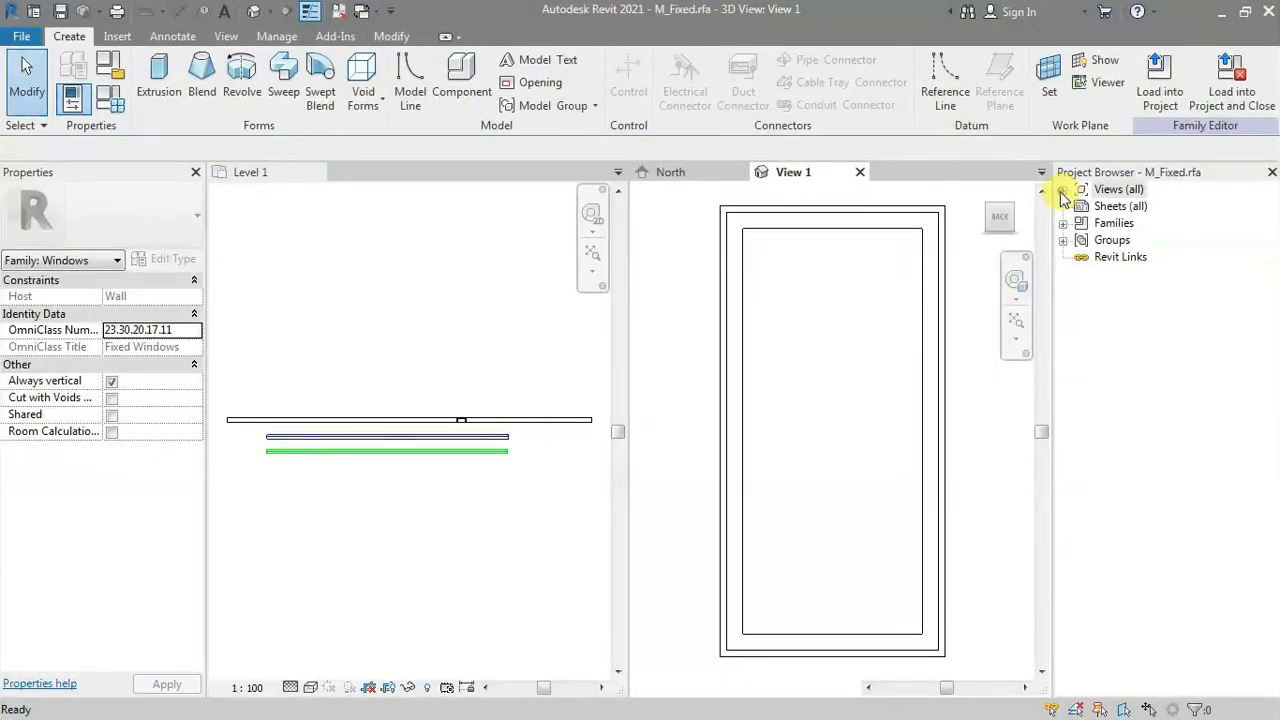
{"action": "left_click", "coordinate": [1063, 191]}
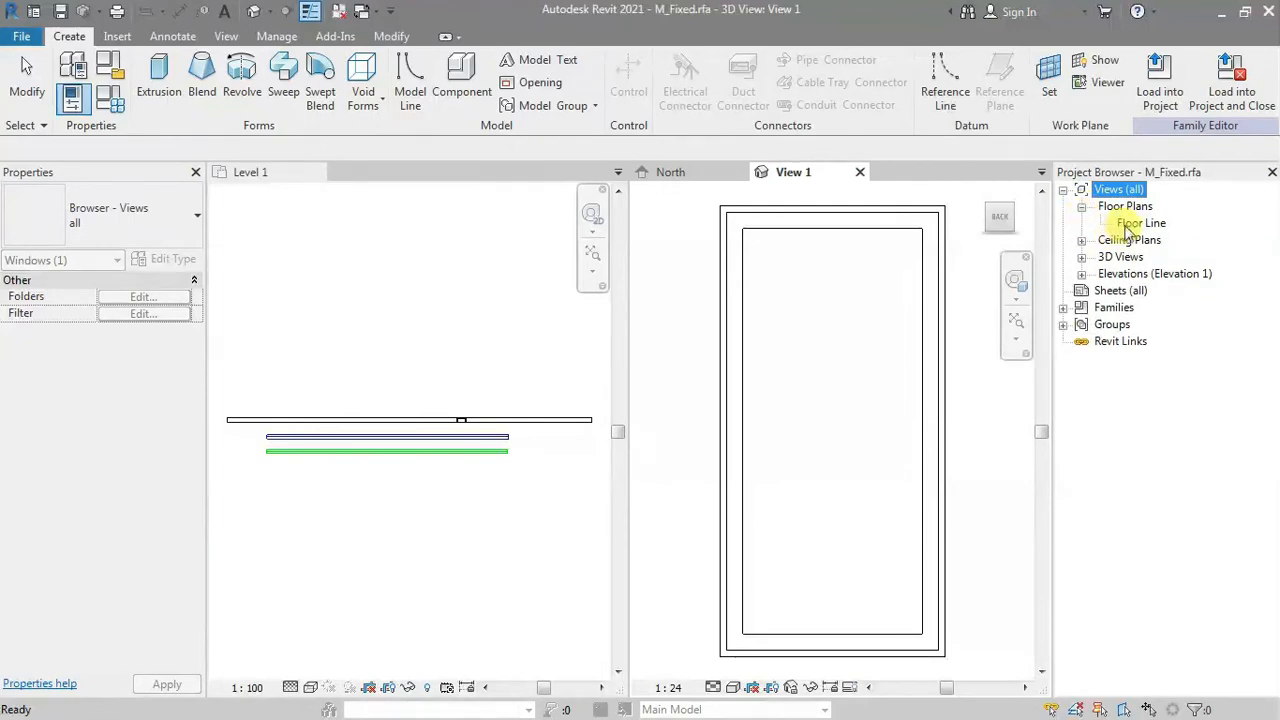
{"action": "double_click", "coordinate": [1138, 223]}
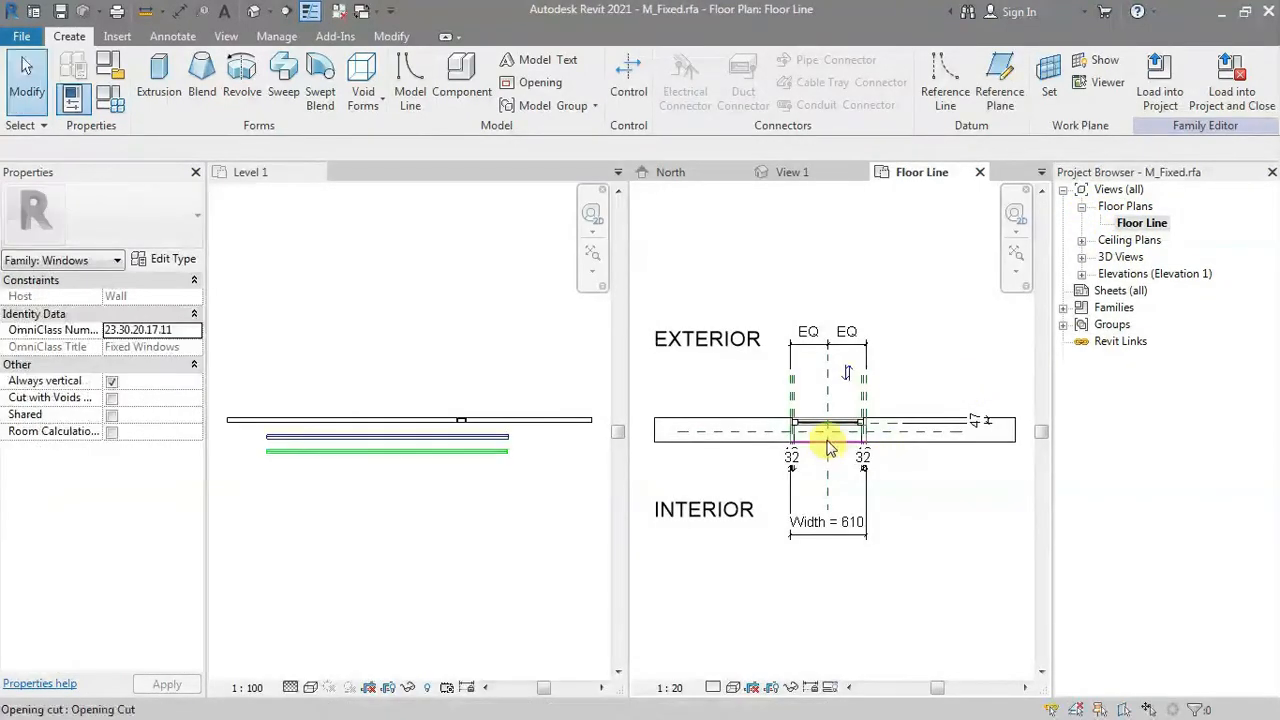
- Turn off Show only if Instance is cut for the window's Lines (Frame/Mullion) in the Floor Line plan
{"action": "scroll", "coordinate": [828, 447], "scroll_direction": "up", "scroll_amount": 1}
{"action": "left_click_drag", "start_coordinate": [747, 384], "coordinate": [900, 452]}
{"action": "left_click", "coordinate": [100, 260]}
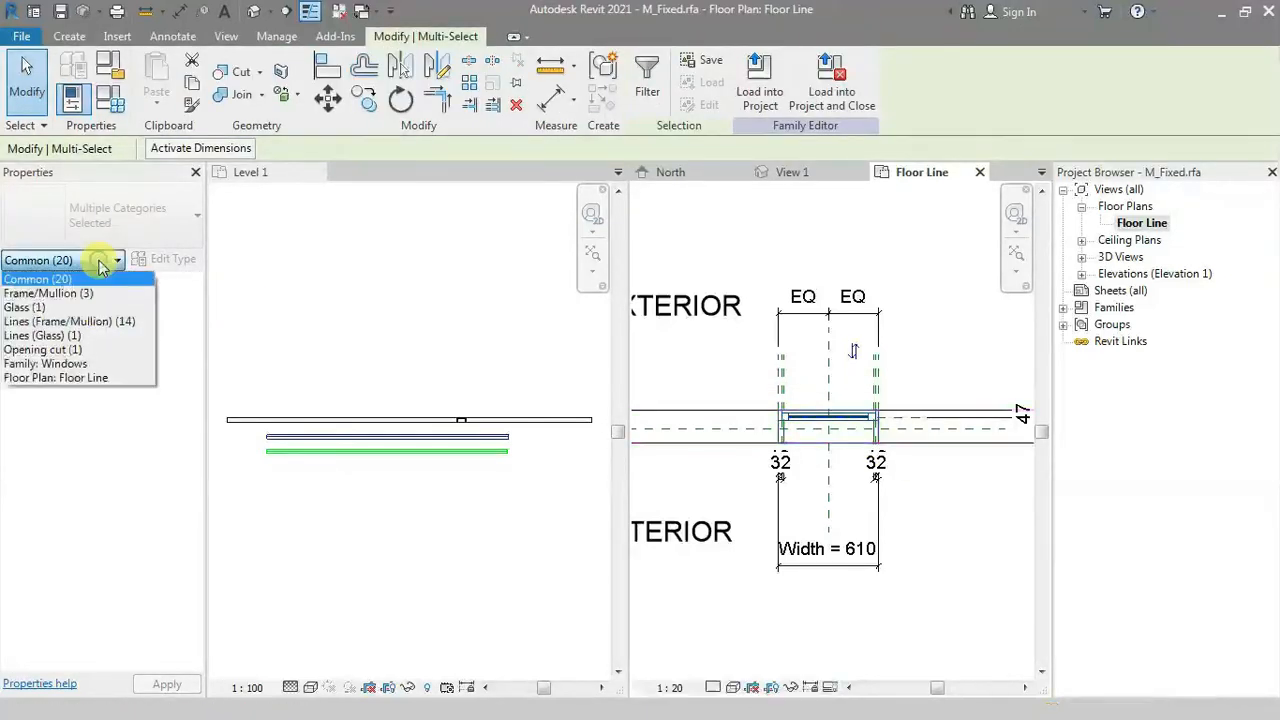
{"action": "left_click", "coordinate": [31, 323]}
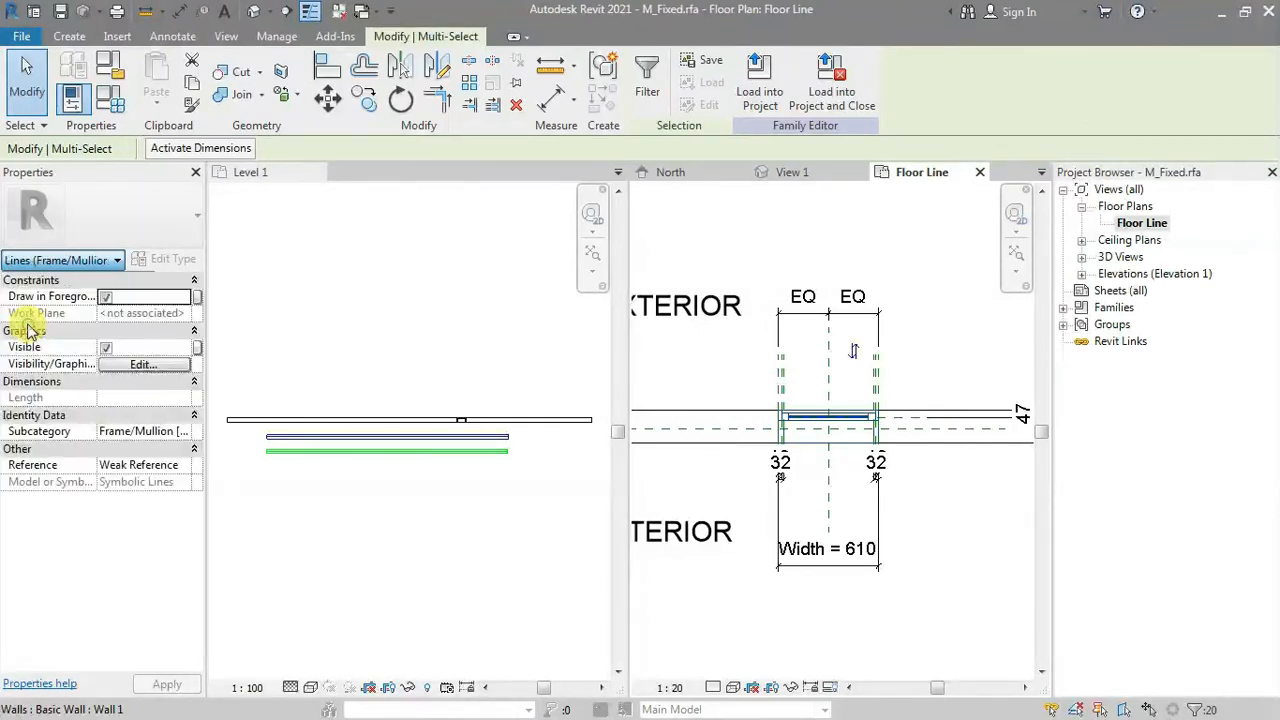
{"action": "left_click", "coordinate": [145, 365]}
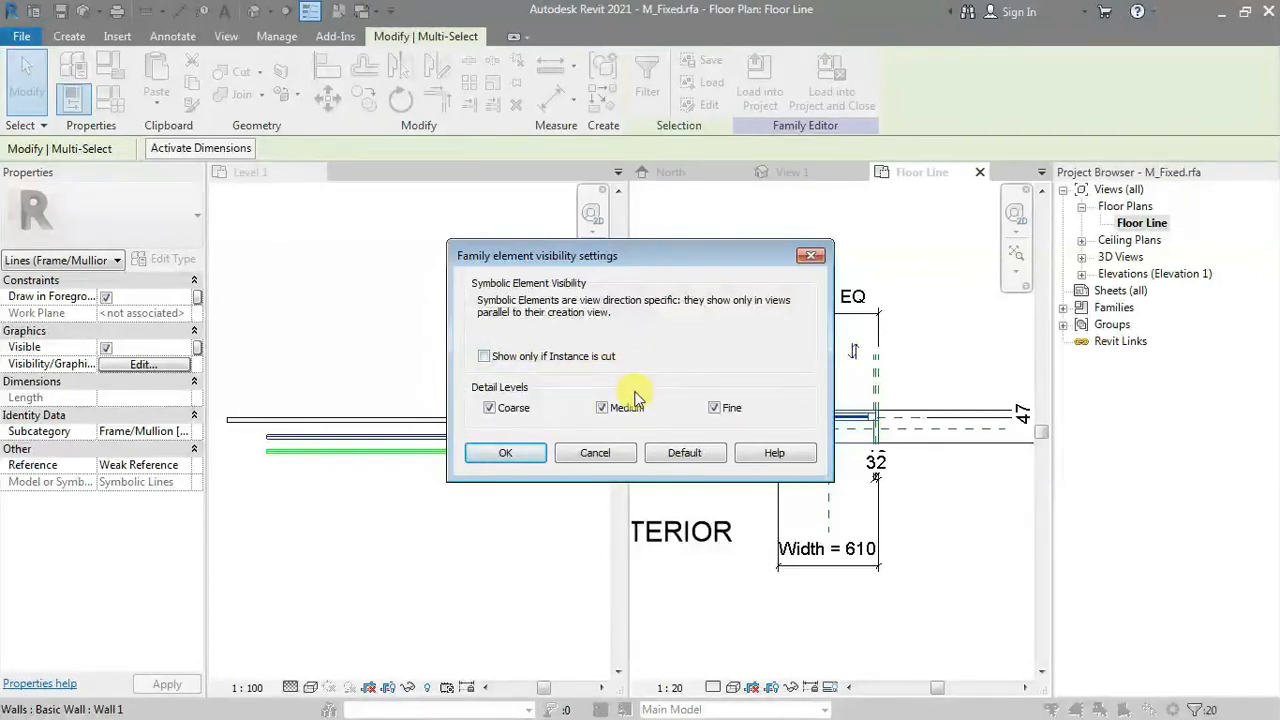
{"action": "left_click", "coordinate": [536, 459]}
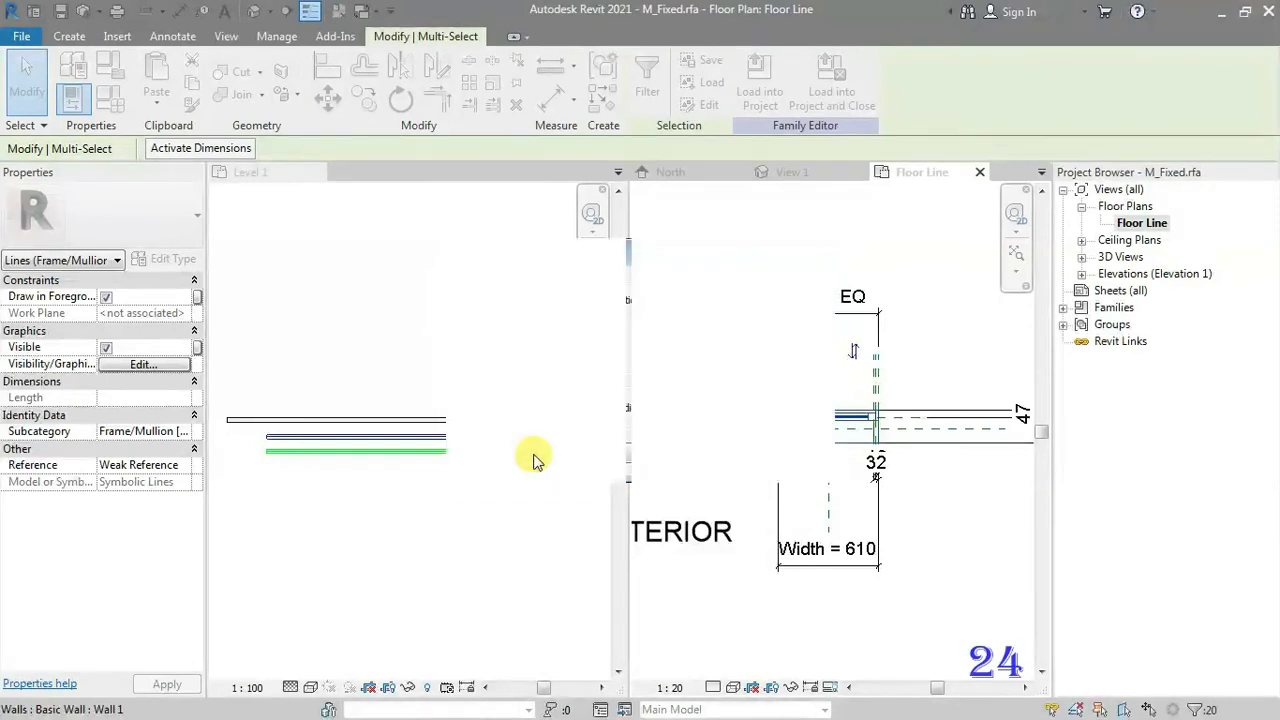
- Turn off Show only if Instance is cut for the window's Lines (Glass) element
{"action": "left_click", "coordinate": [61, 262]}
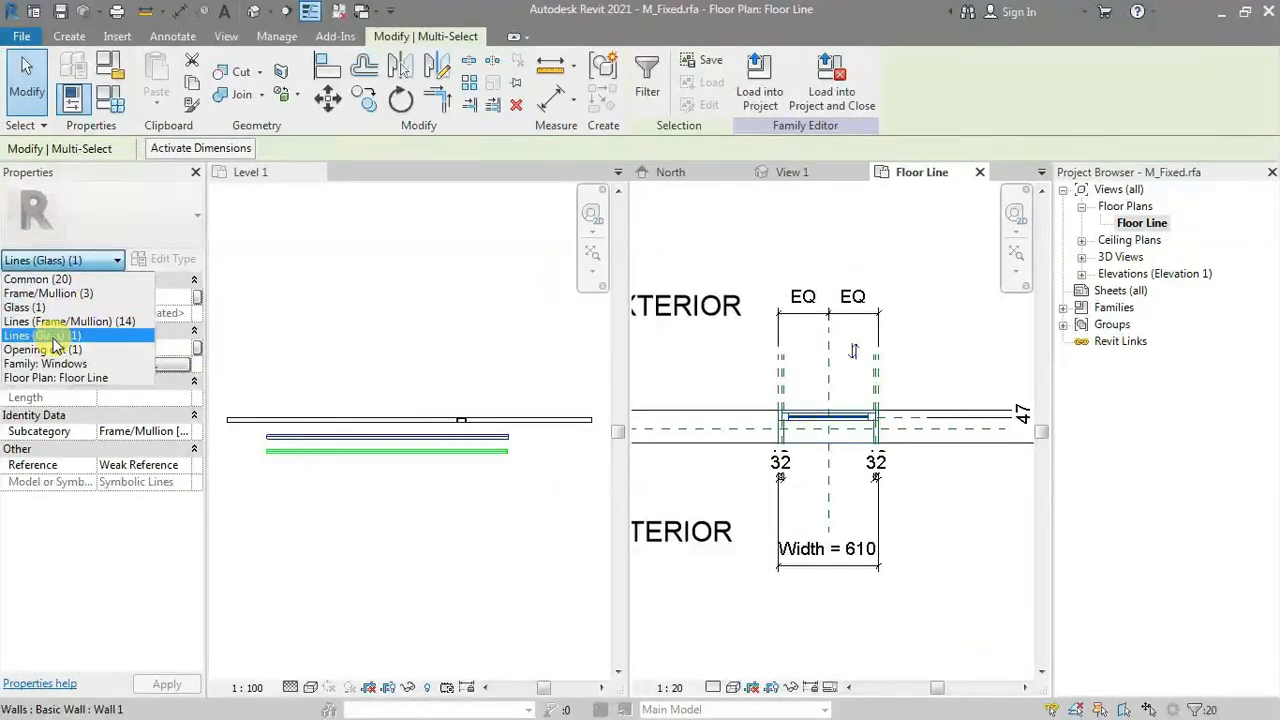
{"action": "left_click", "coordinate": [53, 338]}
{"action": "left_click", "coordinate": [143, 364]}
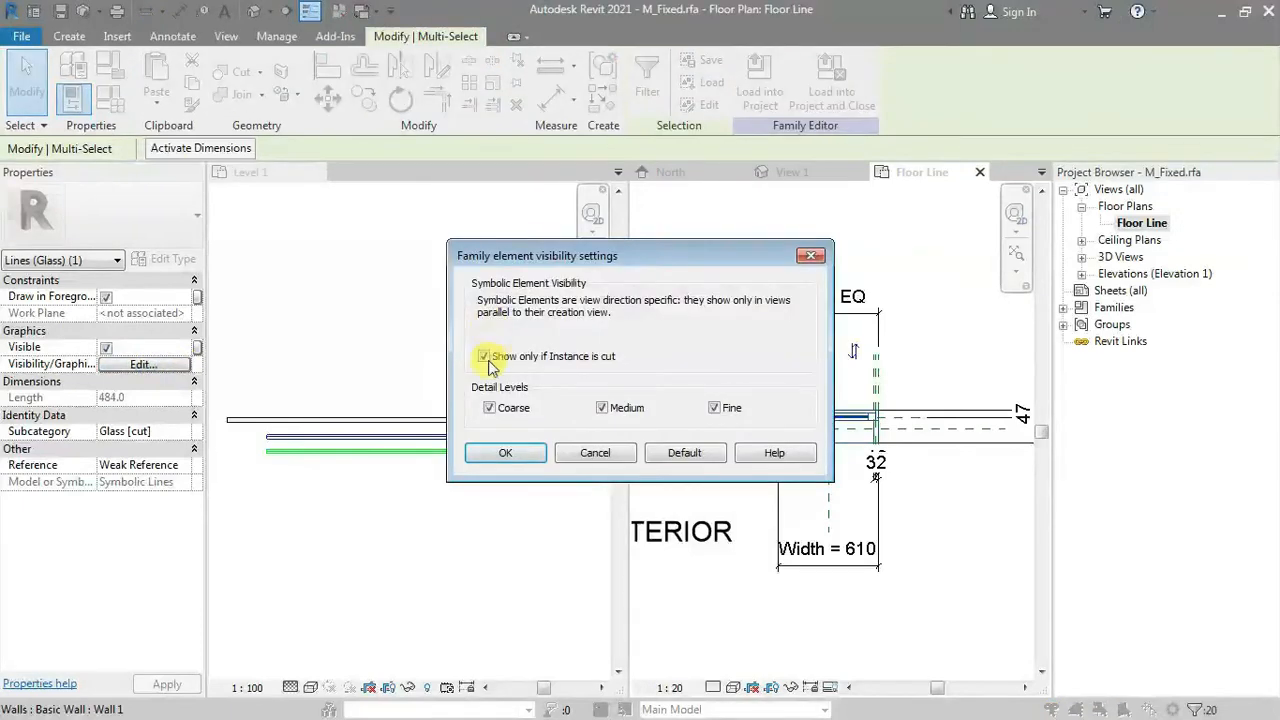
{"action": "left_click", "coordinate": [517, 455]}
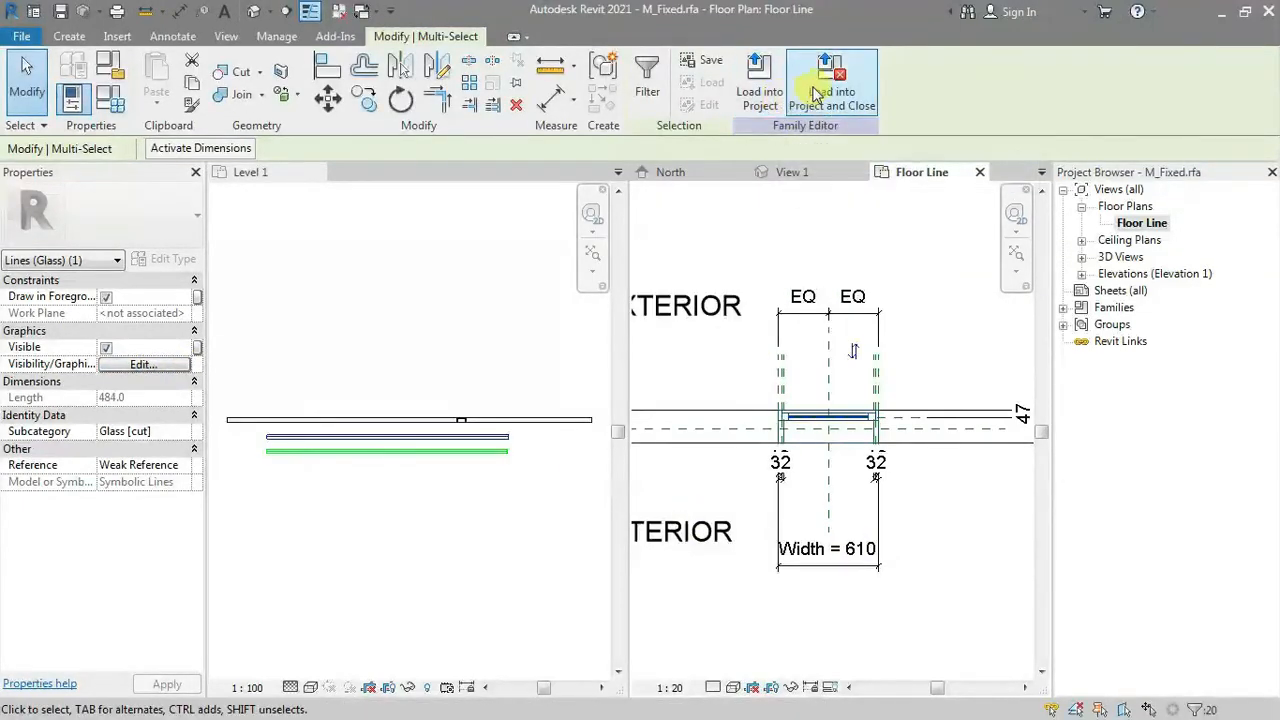
- Load the edited M_Fixed family into the project, overwriting the existing version, and make the Level 1 plan active
{"action": "left_click", "coordinate": [760, 85]}
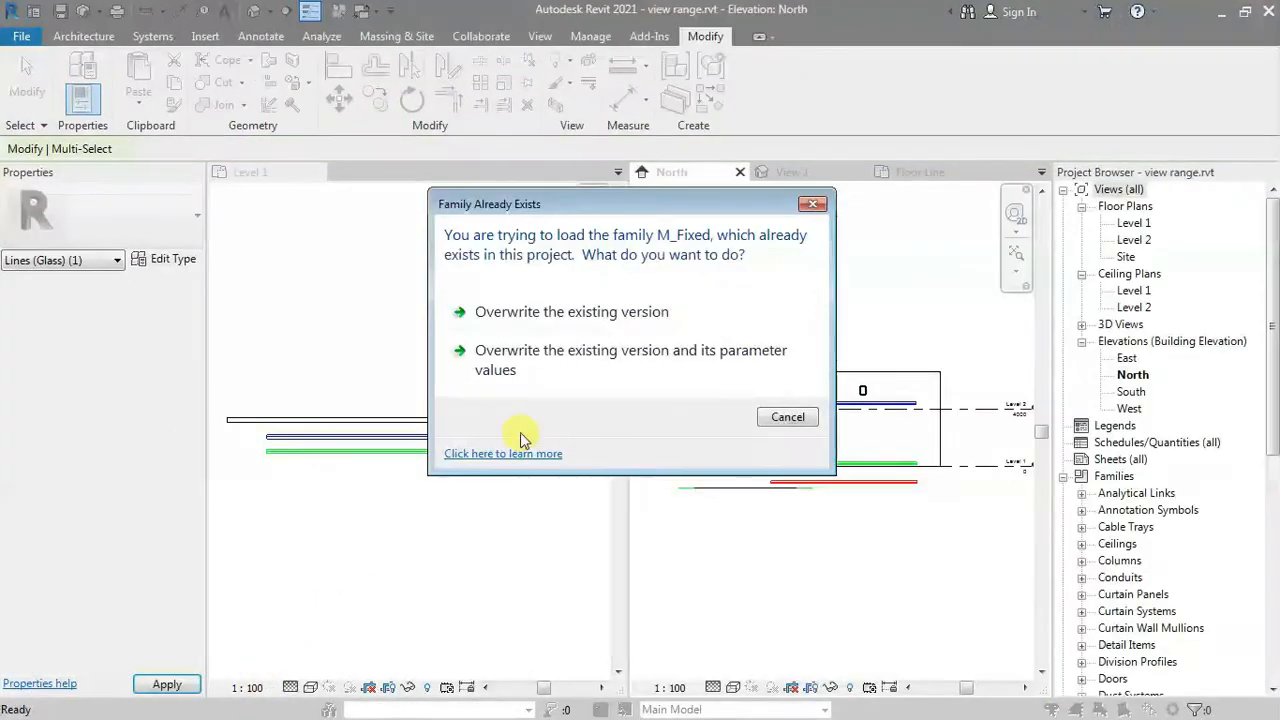
{"action": "left_click", "coordinate": [555, 316]}
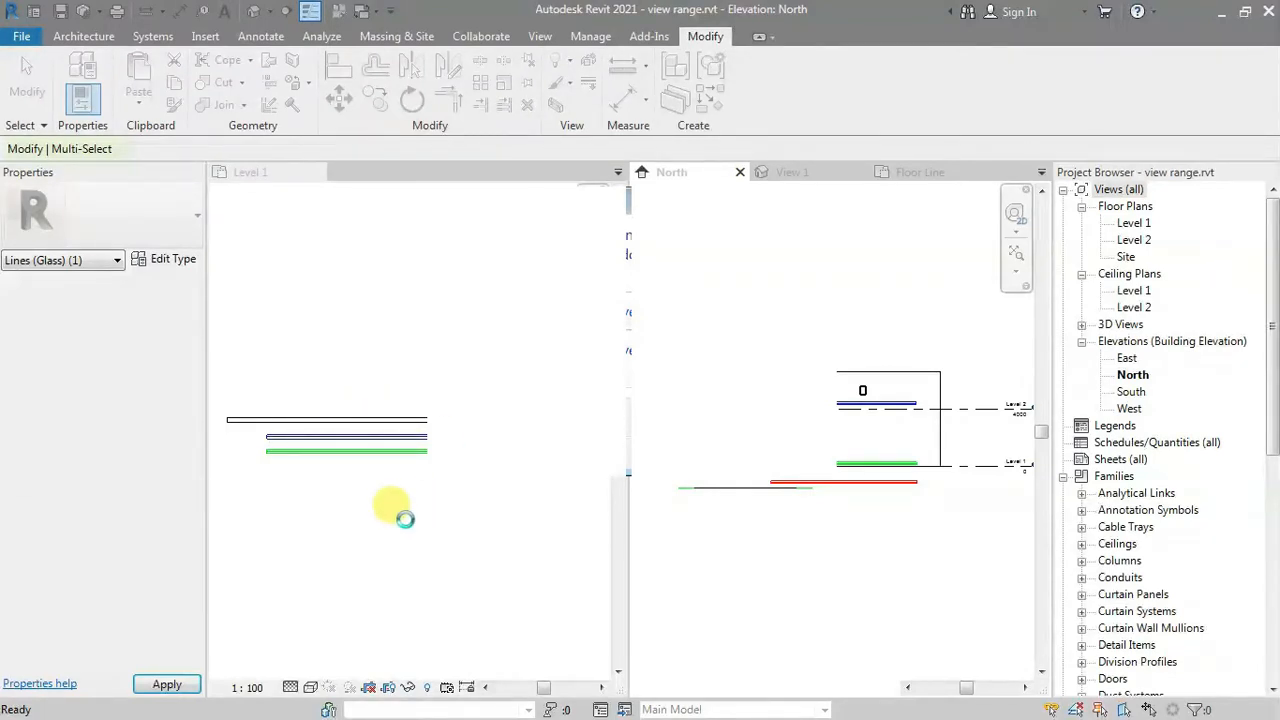
{"action": "left_click", "coordinate": [449, 515]}
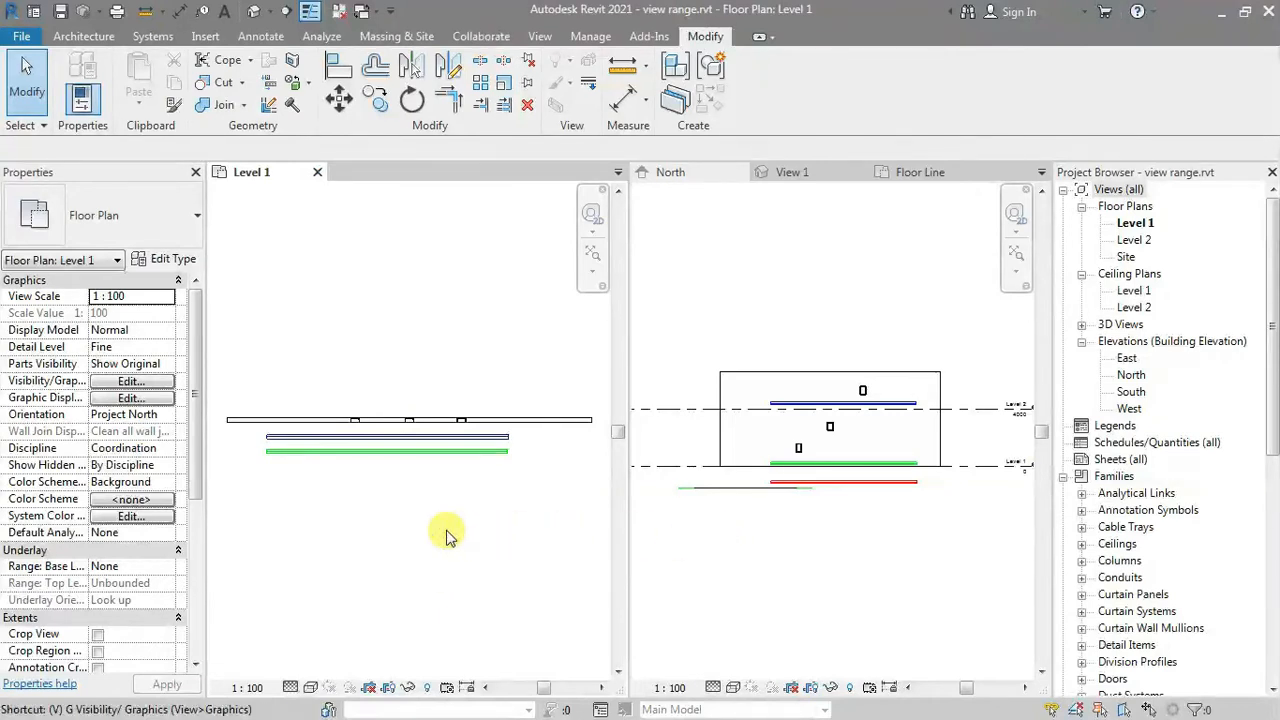
- Set the view depth offset of the Level 1 view range to -1001 and accept it
{"action": "key", "text": "v"}
{"action": "key", "text": "r"}
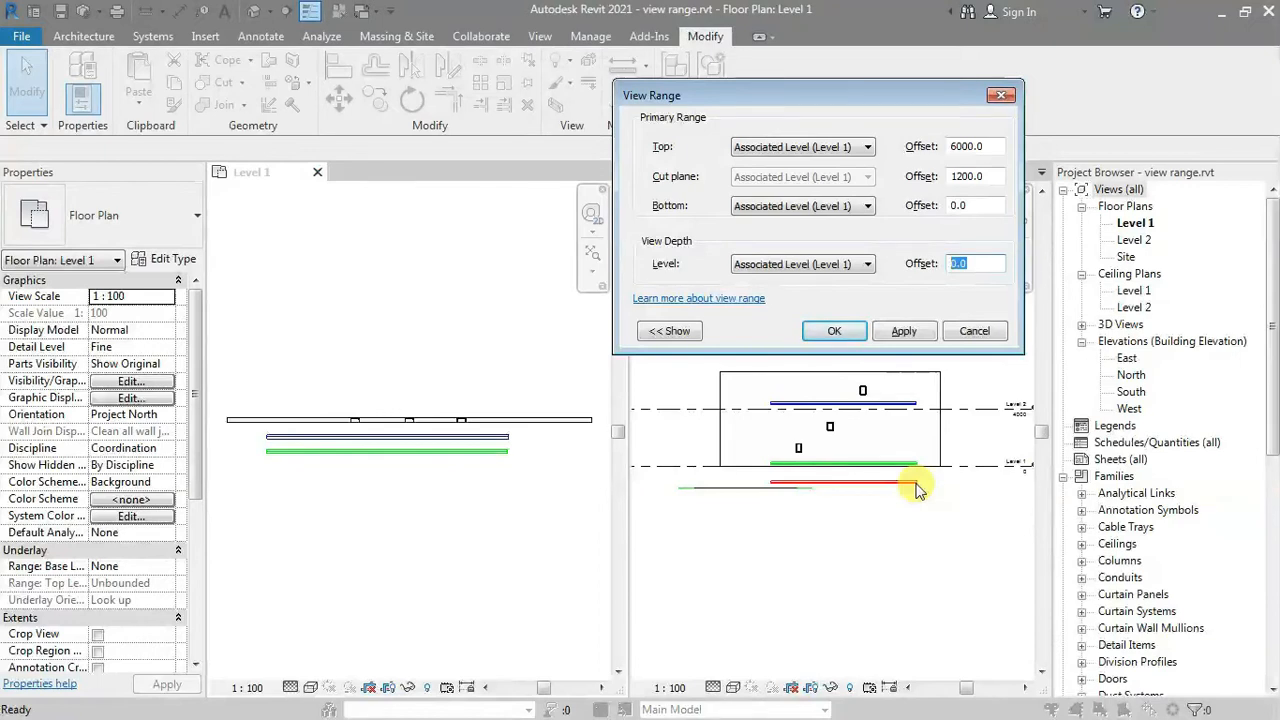
{"action": "type", "text": "-1001"}
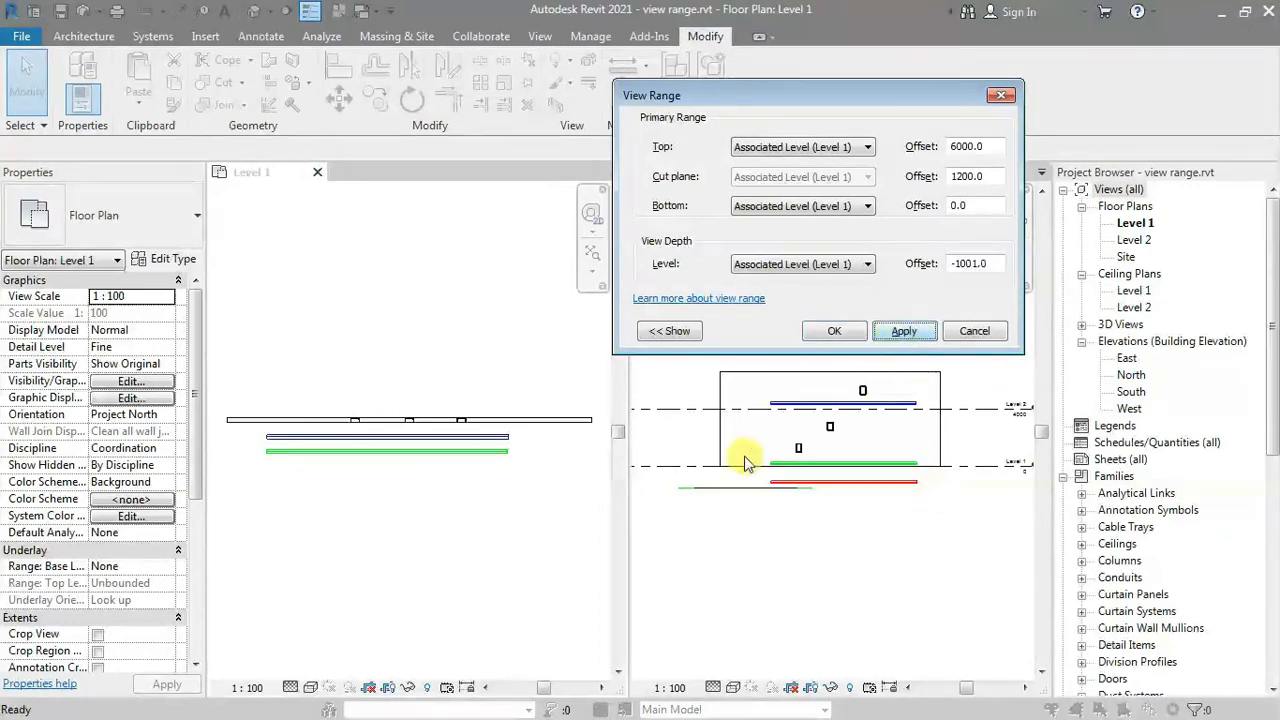
{"action": "left_click", "coordinate": [848, 330]}
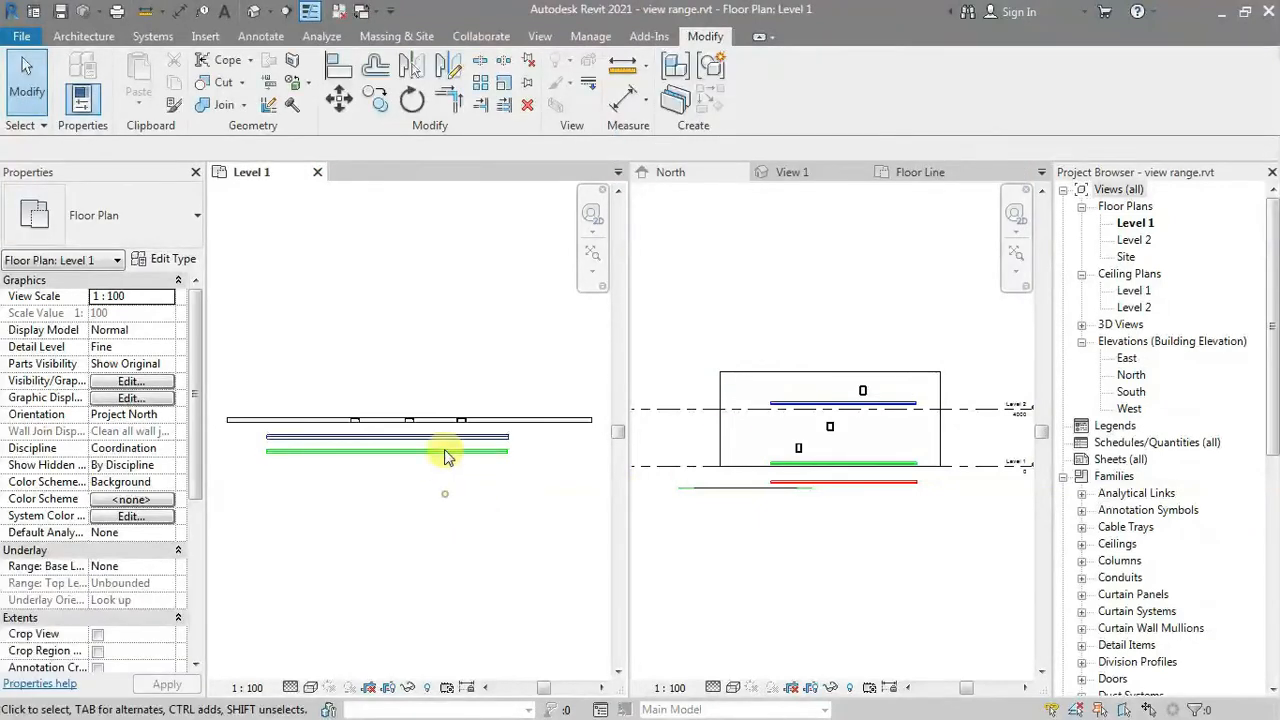
- Check the lowest pipe's elevations in the North view, and set the Level 1 view depth offset to -1200
{"action": "left_click", "coordinate": [868, 490]}
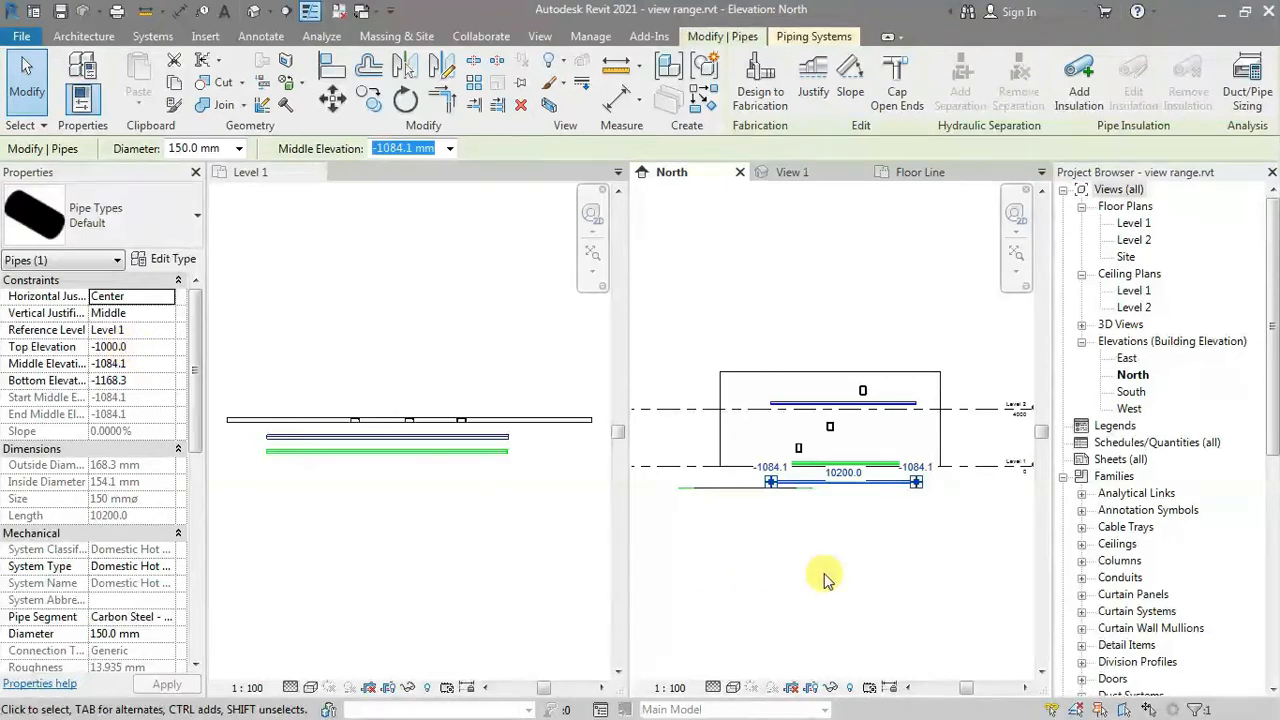
{"action": "left_click", "coordinate": [430, 538]}
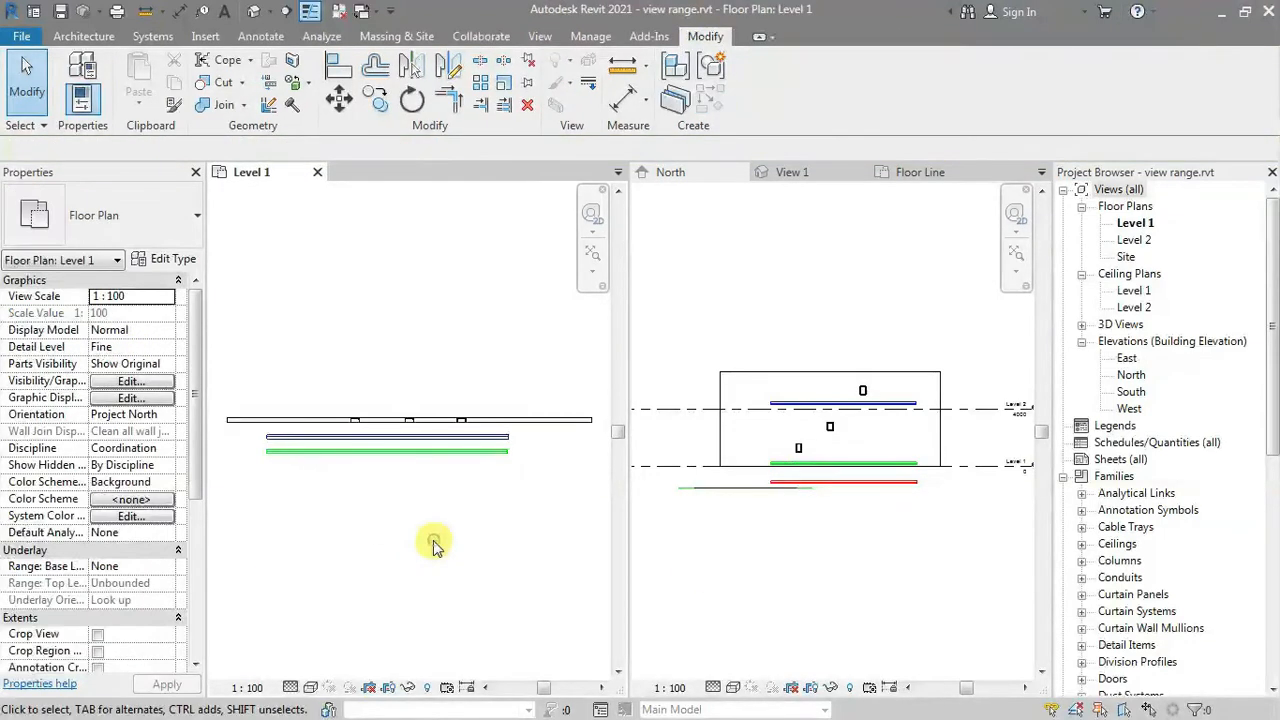
{"action": "key", "text": "v"}
{"action": "key", "text": "r"}
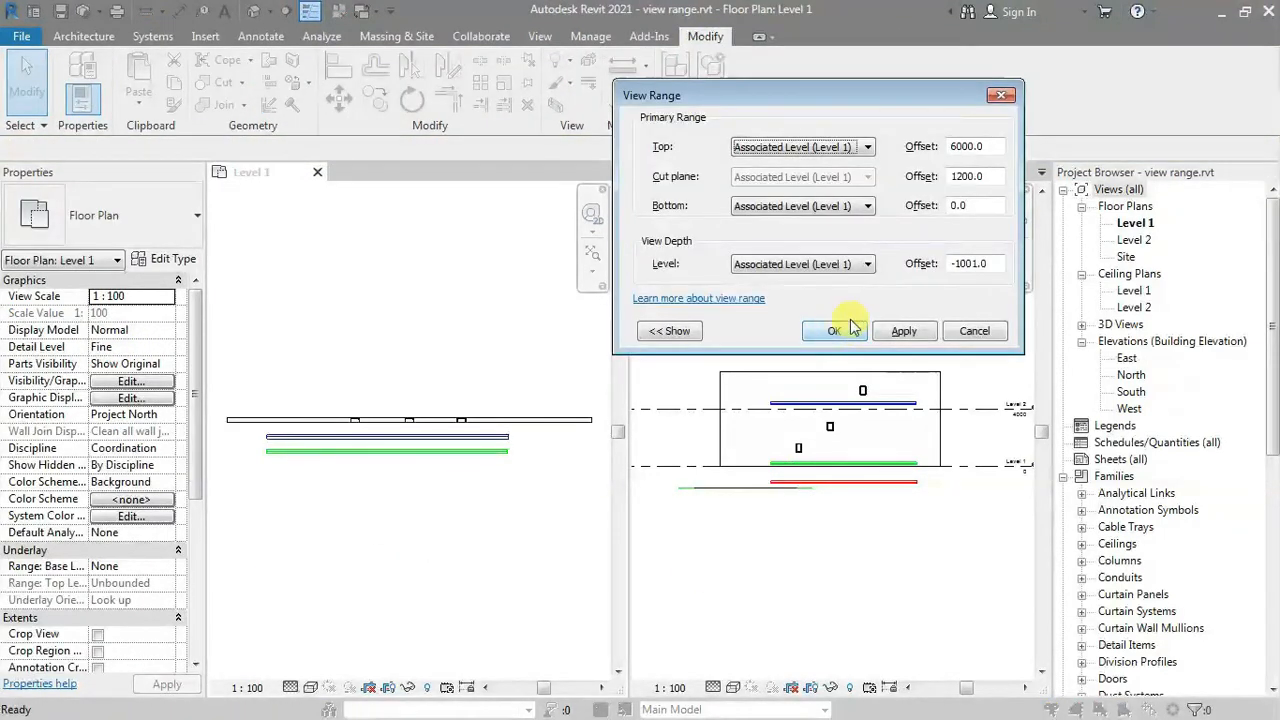
{"action": "double_click", "coordinate": [990, 264]}
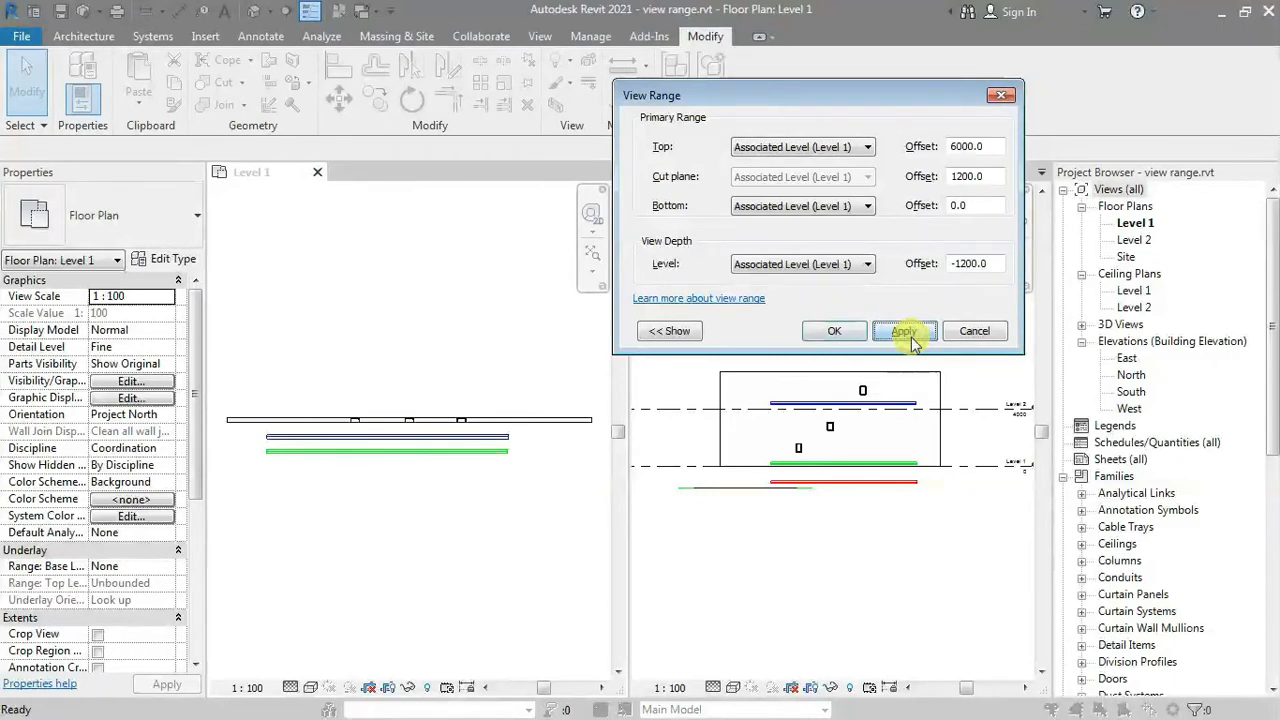
{"action": "left_click", "coordinate": [836, 331]}
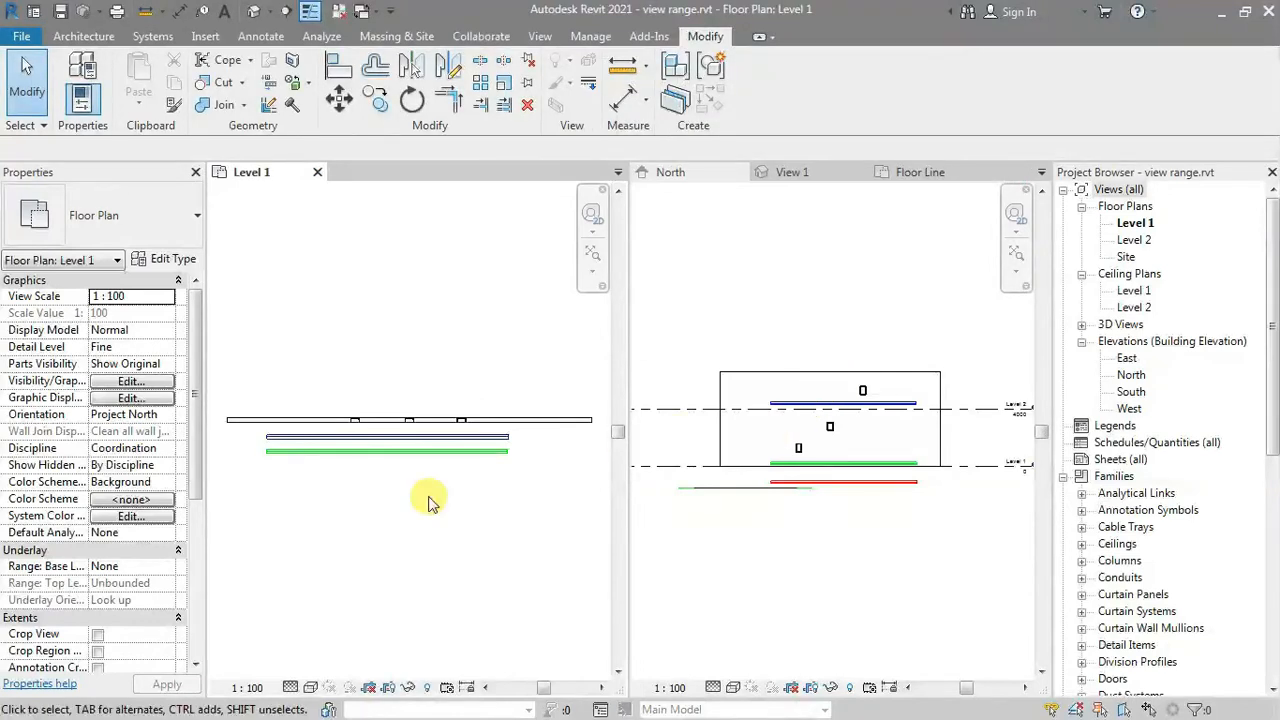
- Open the default 3D view and examine the lowest pipe against the wall from an angled viewpoint
{"action": "double_click", "coordinate": [1195, 375]}
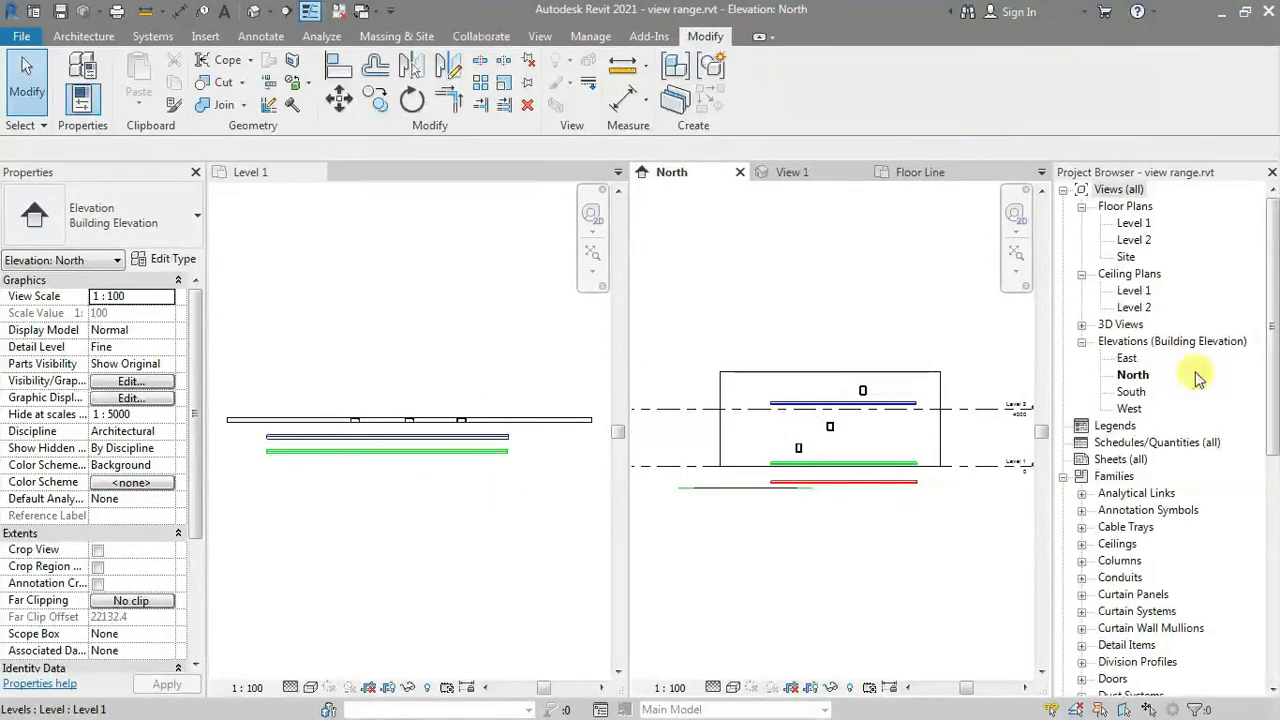
{"action": "left_click", "coordinate": [827, 543]}
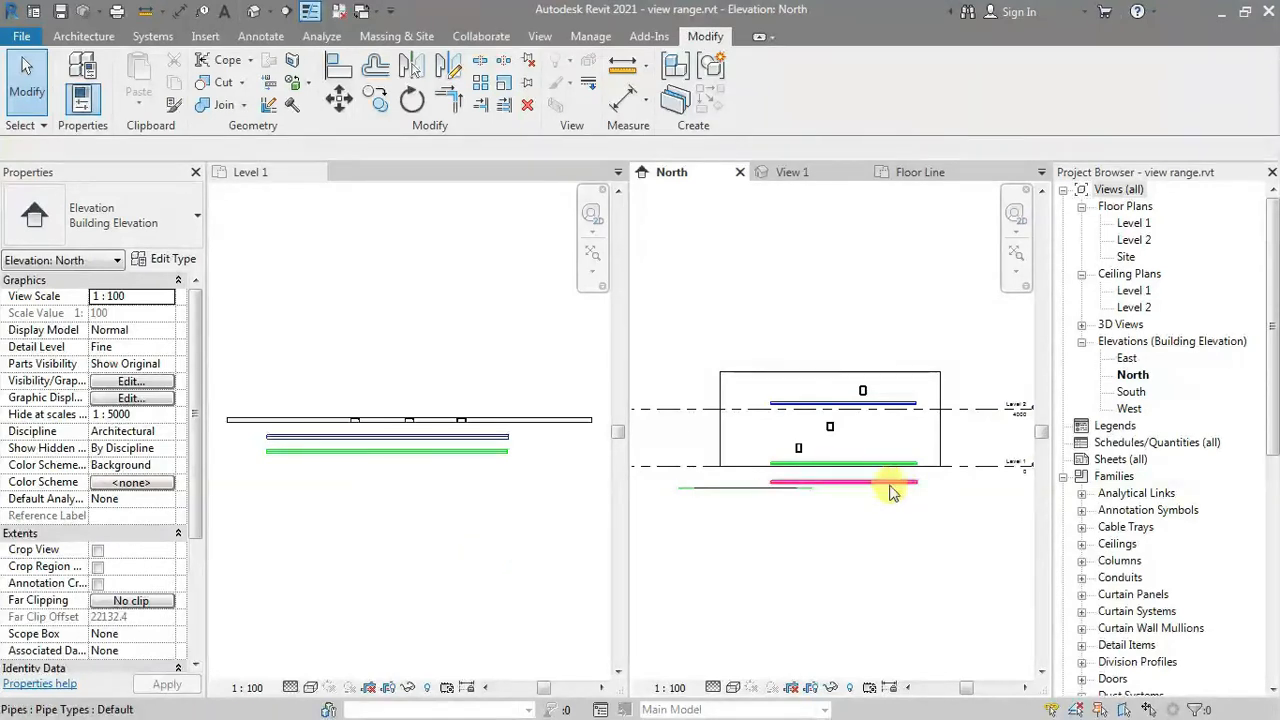
{"action": "key", "text": "3"}
{"action": "key", "text": "d"}
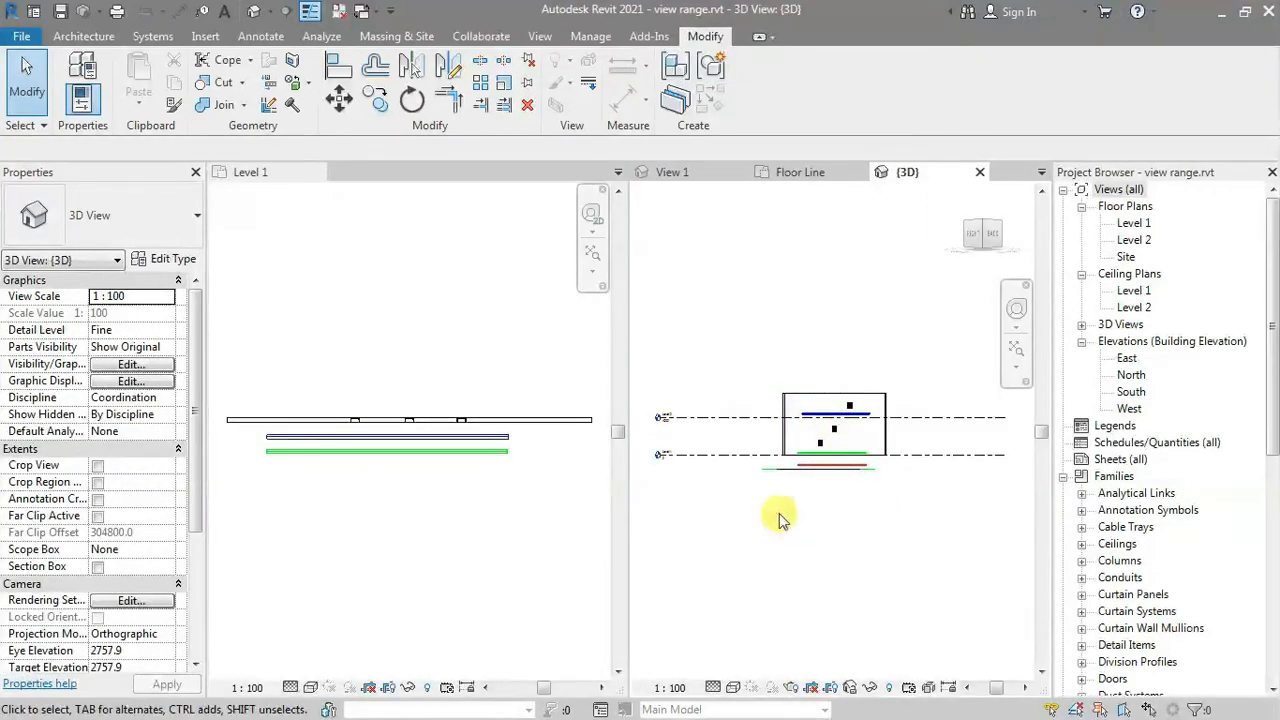
{"action": "middle_click_drag", "start_coordinate": [771, 491], "coordinate": [808, 594], "text": "shift"}
{"action": "left_click", "coordinate": [978, 250]}
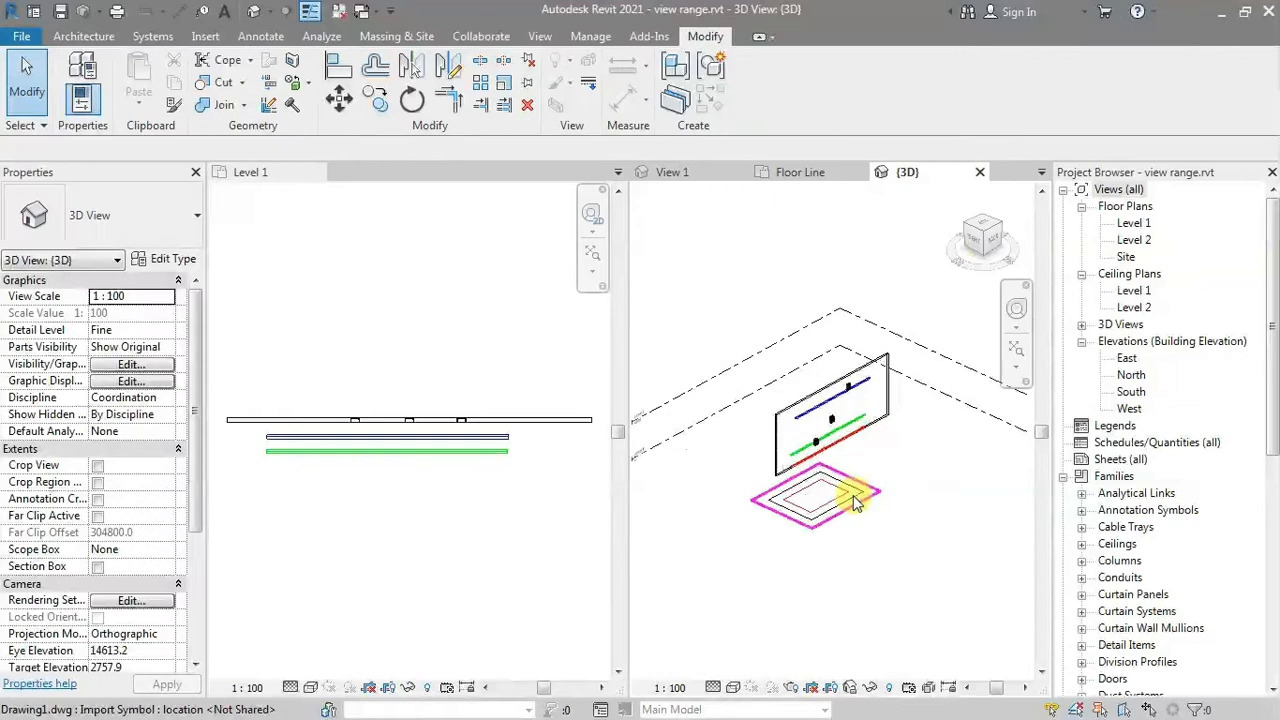
{"action": "scroll", "coordinate": [840, 432], "scroll_direction": "up", "scroll_amount": 4}
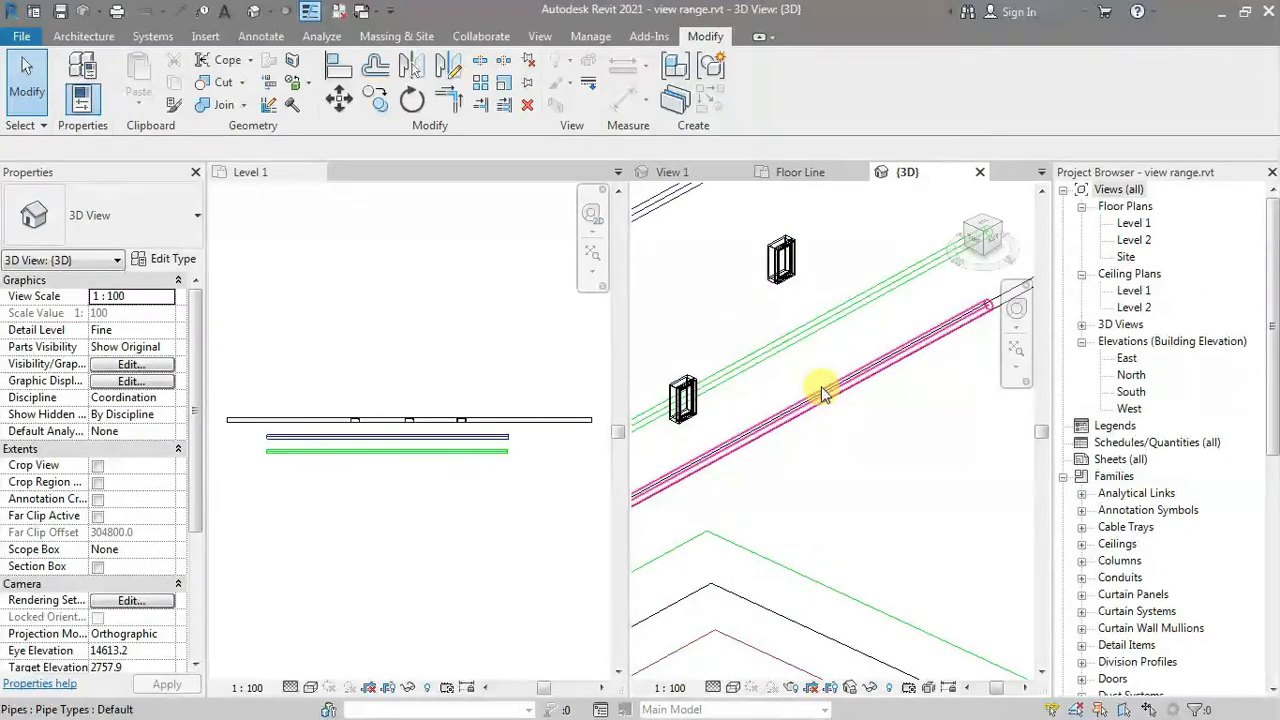
{"action": "scroll", "coordinate": [869, 362], "scroll_direction": "up", "scroll_amount": 2}
- Select the lowest pipe and move it away from the wall, beyond the green pipe, to an offset of 2000 in the top 3D view
{"action": "left_click", "coordinate": [908, 472]}
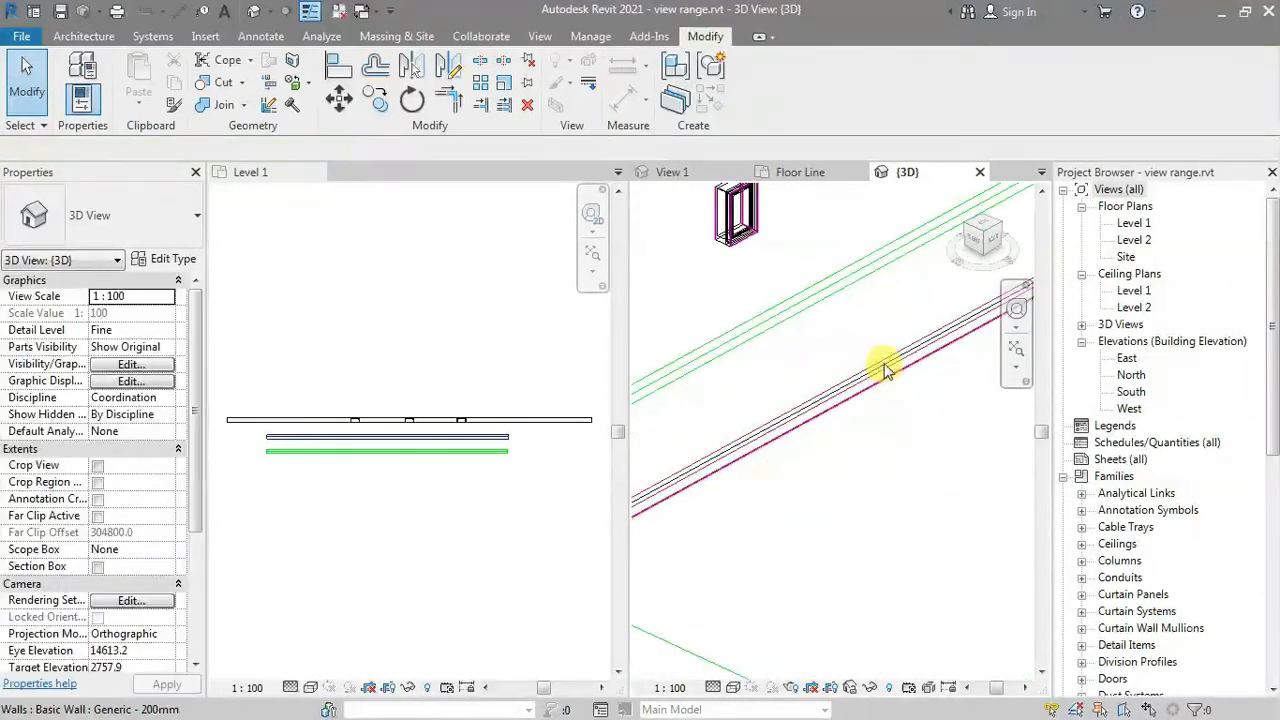
{"action": "left_click", "coordinate": [857, 371]}
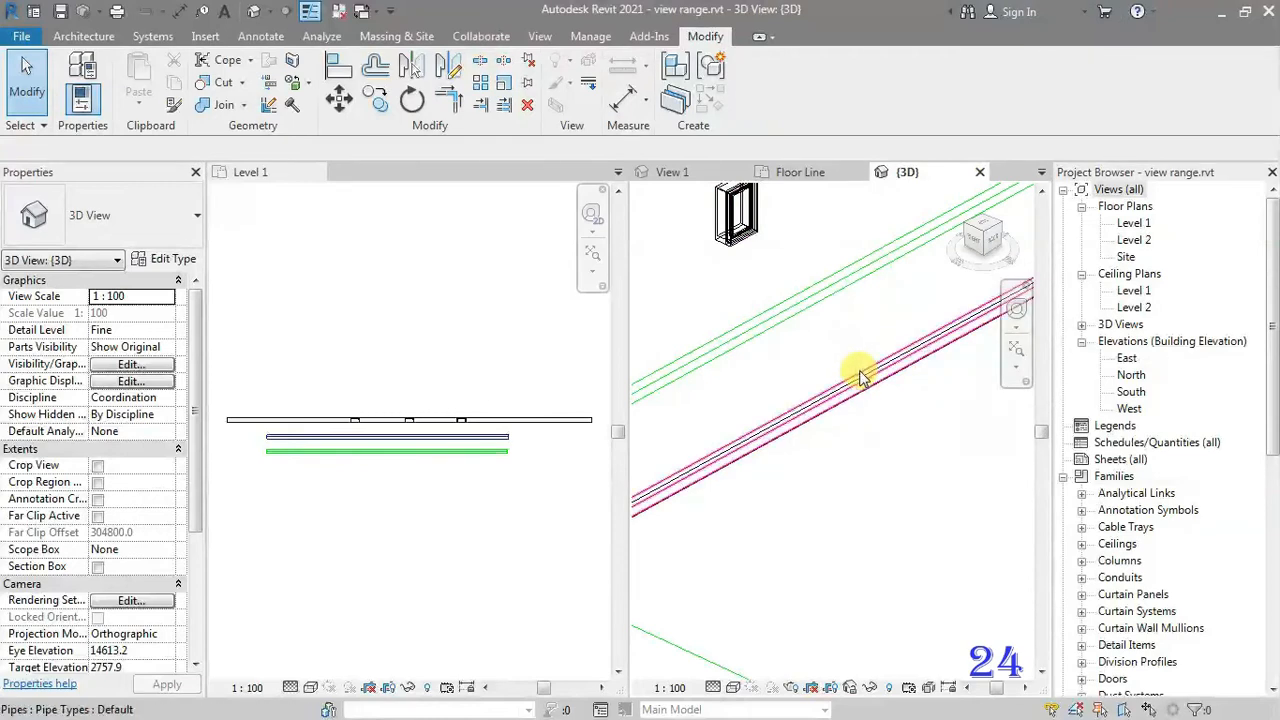
{"action": "left_click", "coordinate": [907, 477]}
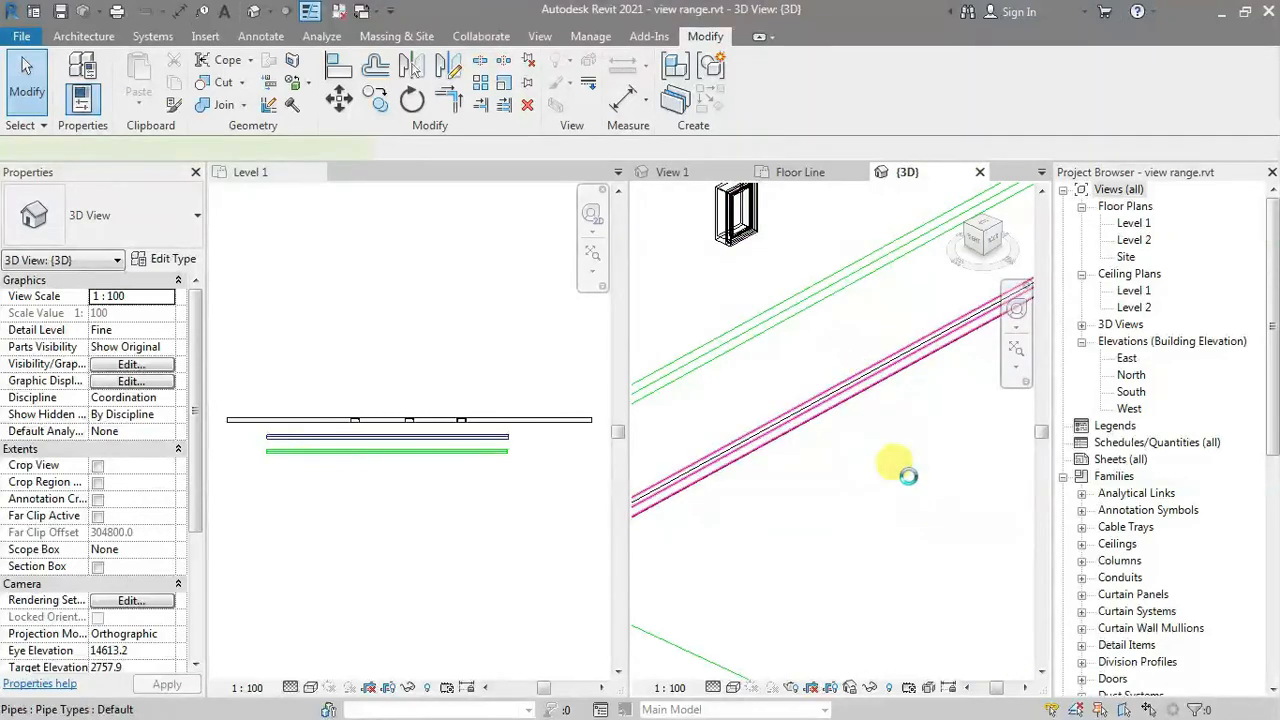
{"action": "left_click", "coordinate": [903, 392]}
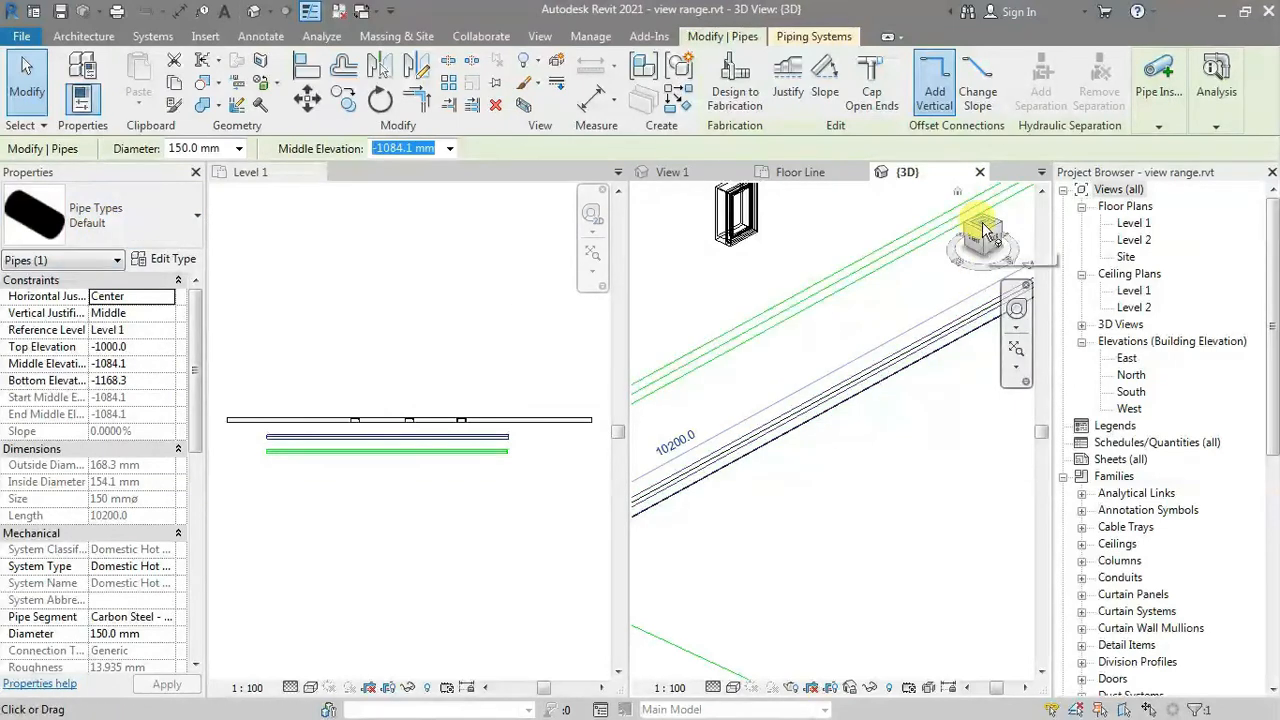
{"action": "left_click_drag", "start_coordinate": [980, 223], "coordinate": [980, 393]}
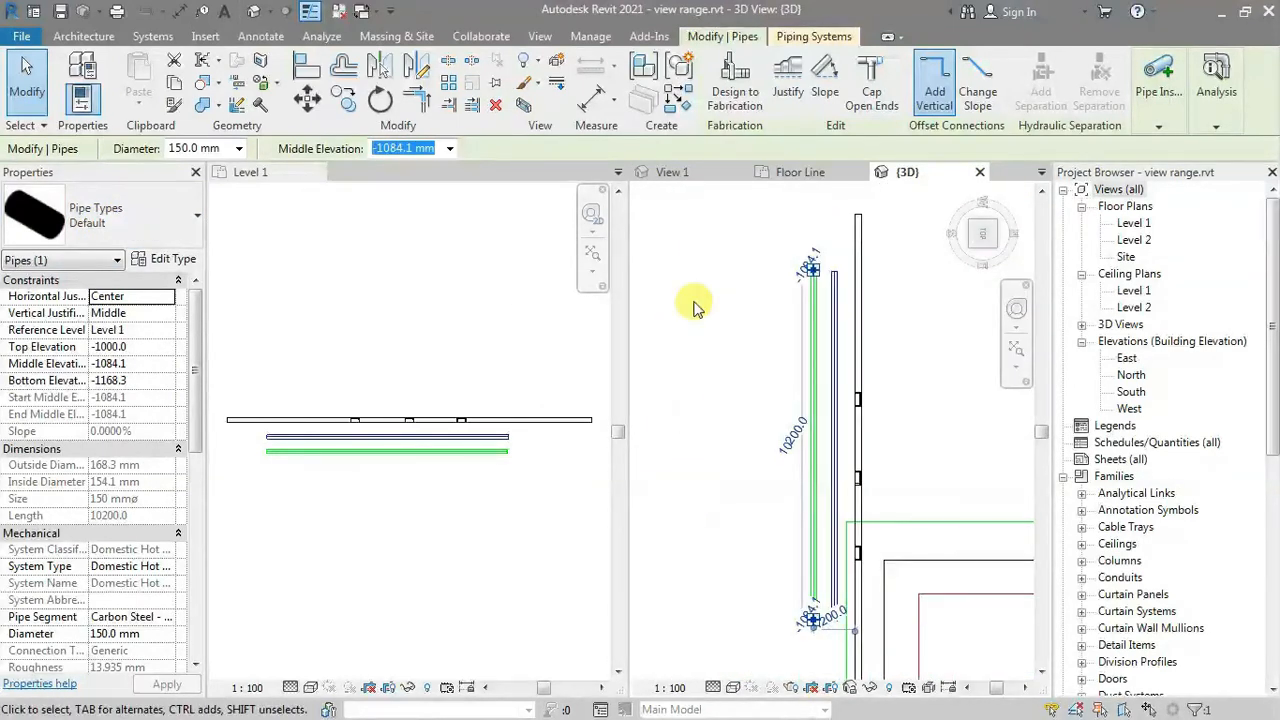
{"action": "key", "text": "shift+Left"}
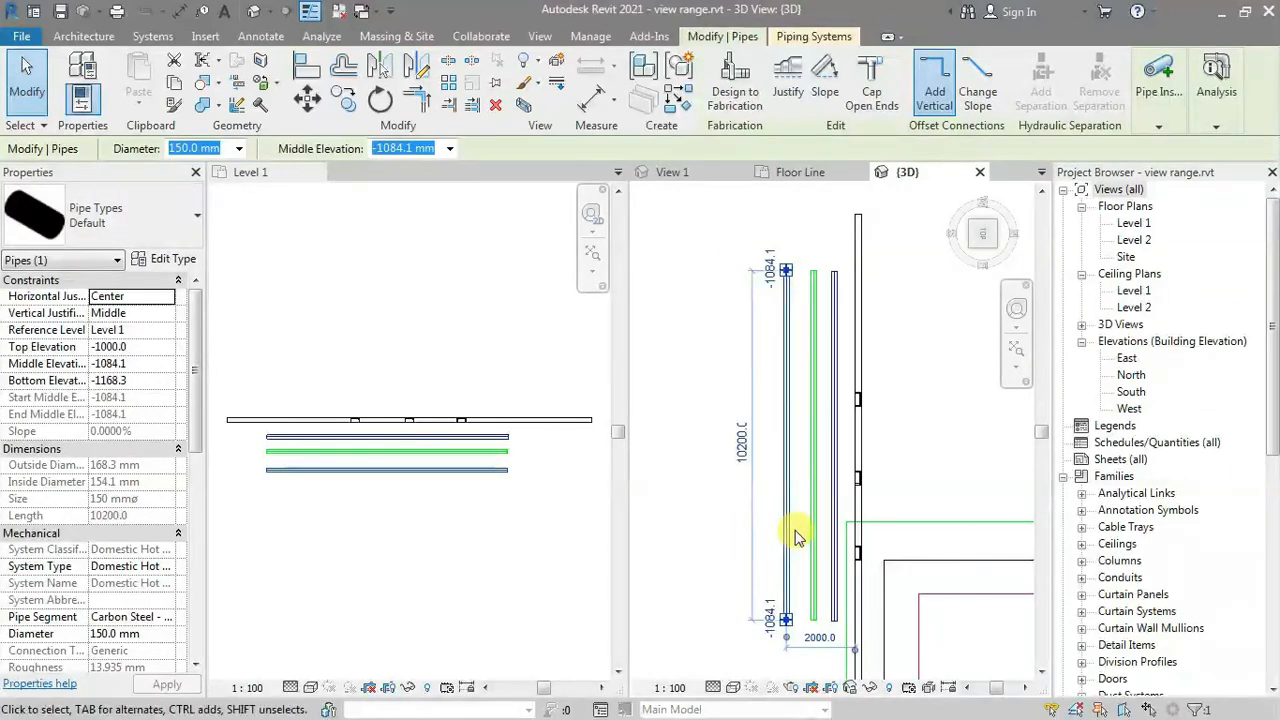
- Bring up the North elevation beside the Level 1 plan and review the Level 1 view range settings
{"action": "left_click", "coordinate": [683, 483]}
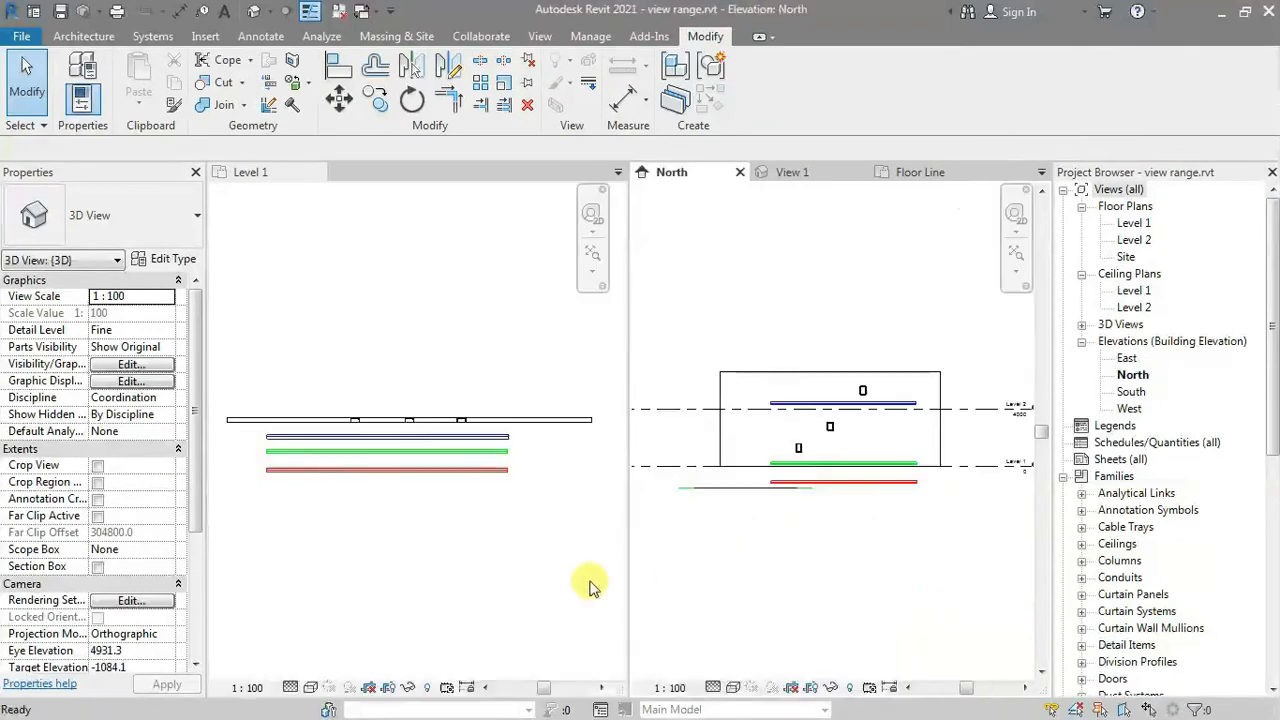
{"action": "left_click", "coordinate": [491, 559]}
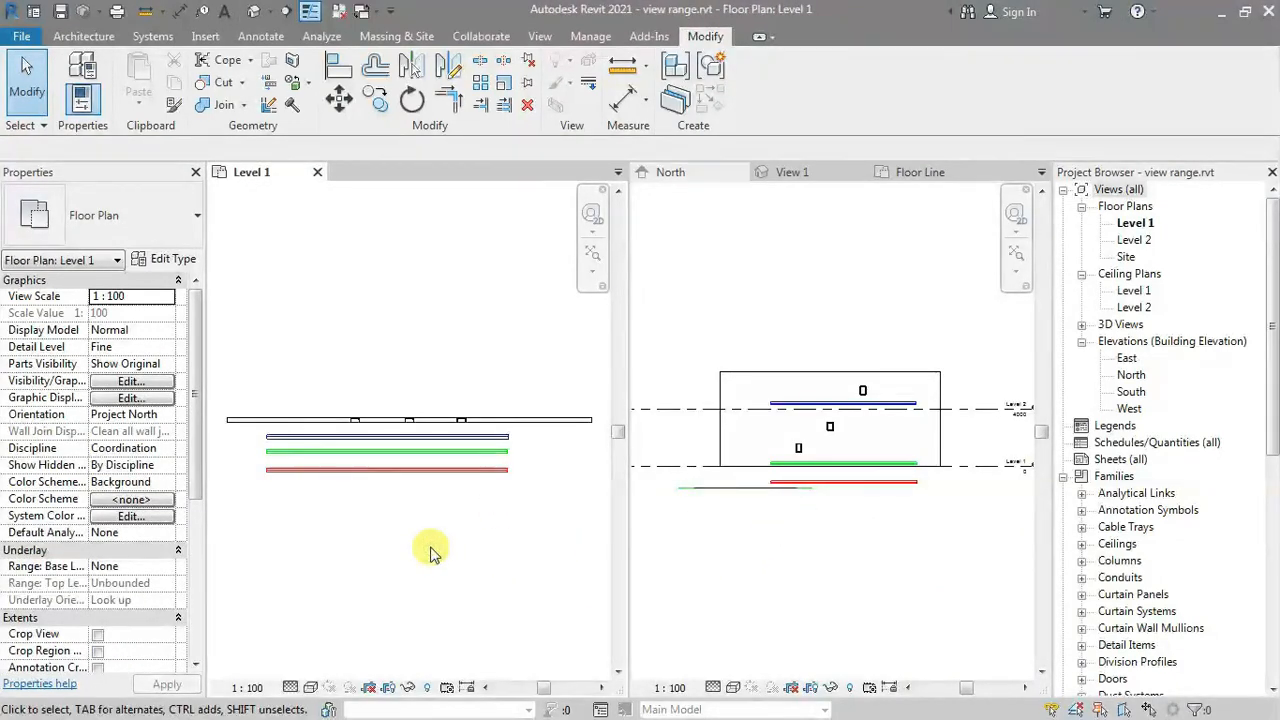
{"action": "key", "text": "v"}
{"action": "key", "text": "r"}
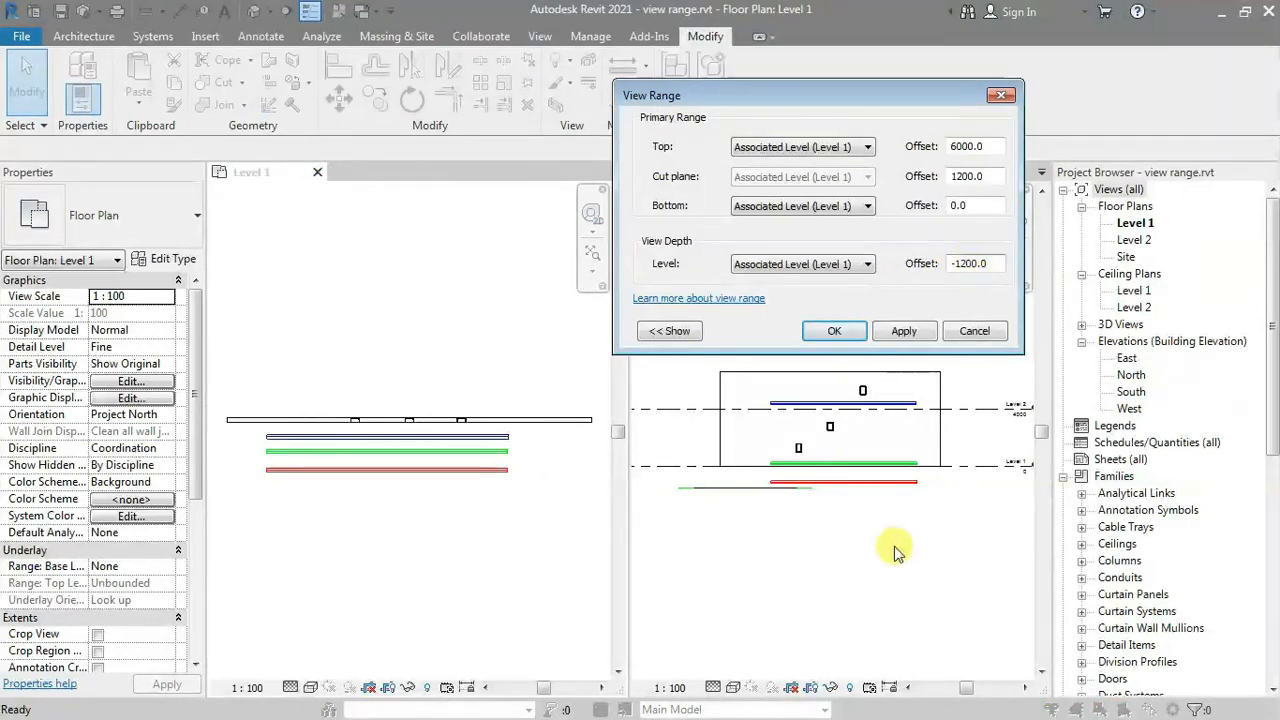
{"action": "left_click", "coordinate": [797, 567]}
{"action": "left_click", "coordinate": [858, 330]}
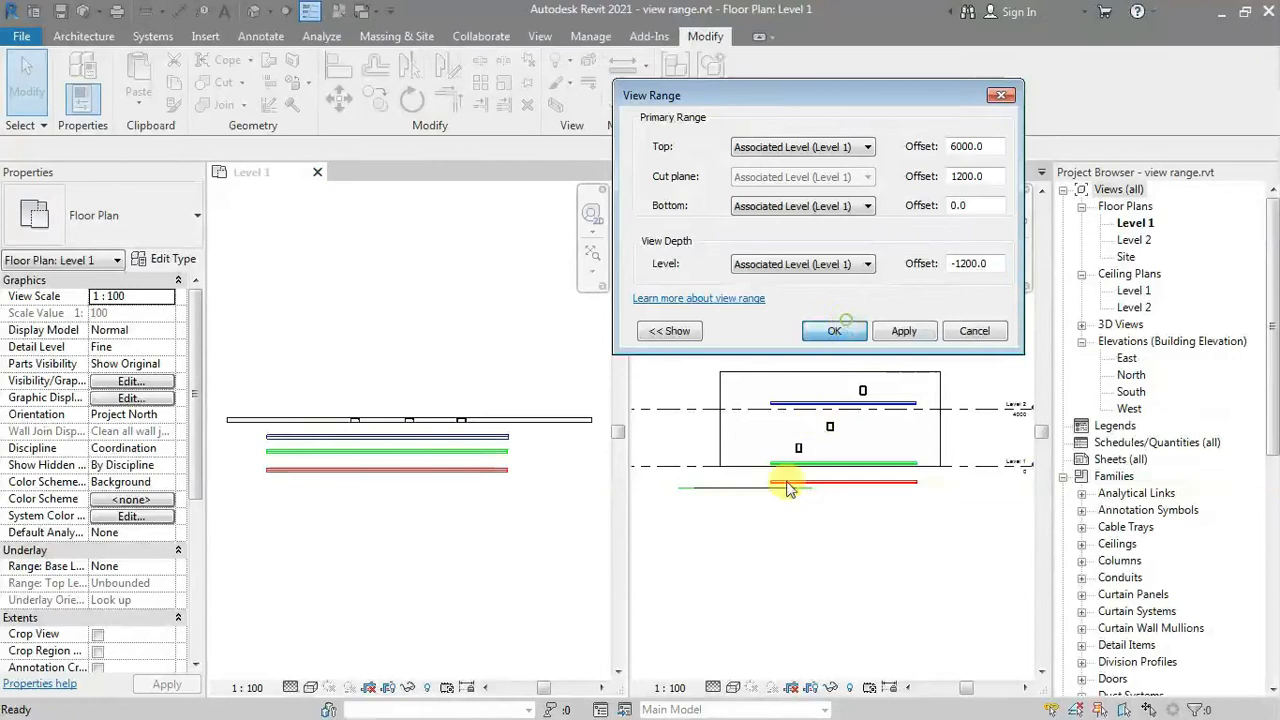
- Select the imported Drawing1.dwg below the lowest pipe in the North view and set its base offset to -1500
{"action": "left_click", "coordinate": [730, 505]}
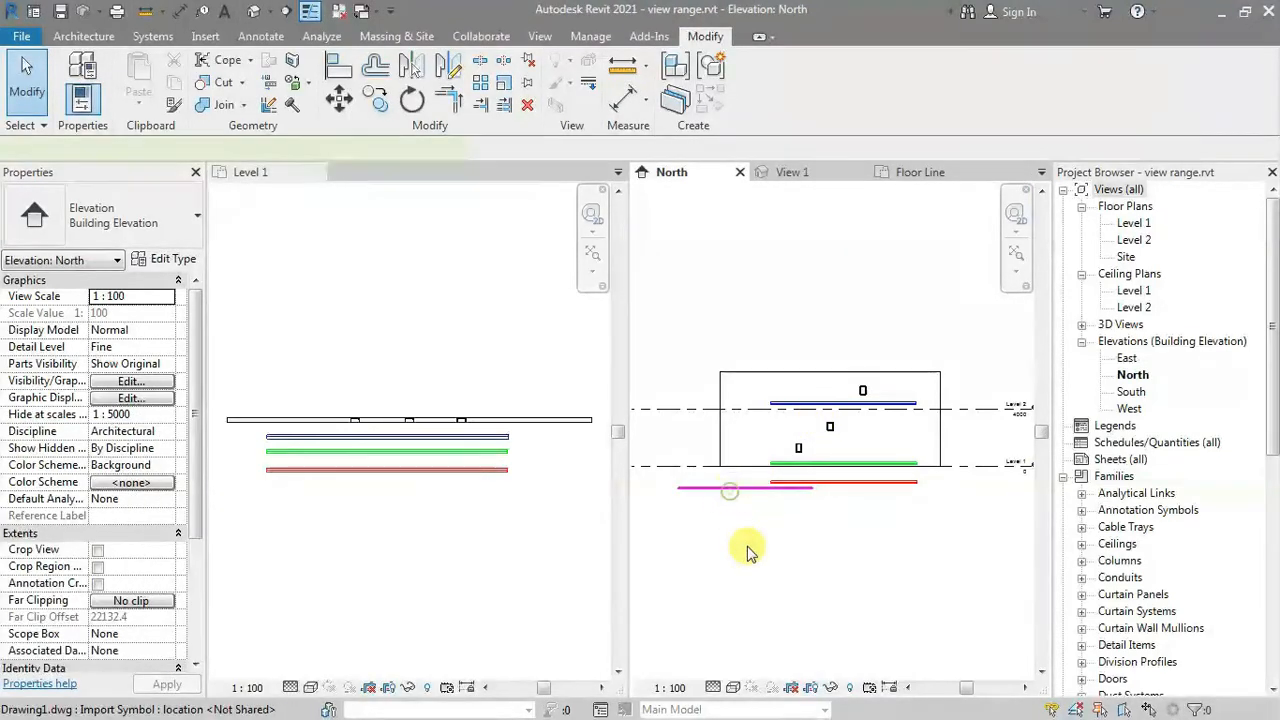
{"action": "left_click", "coordinate": [733, 499]}
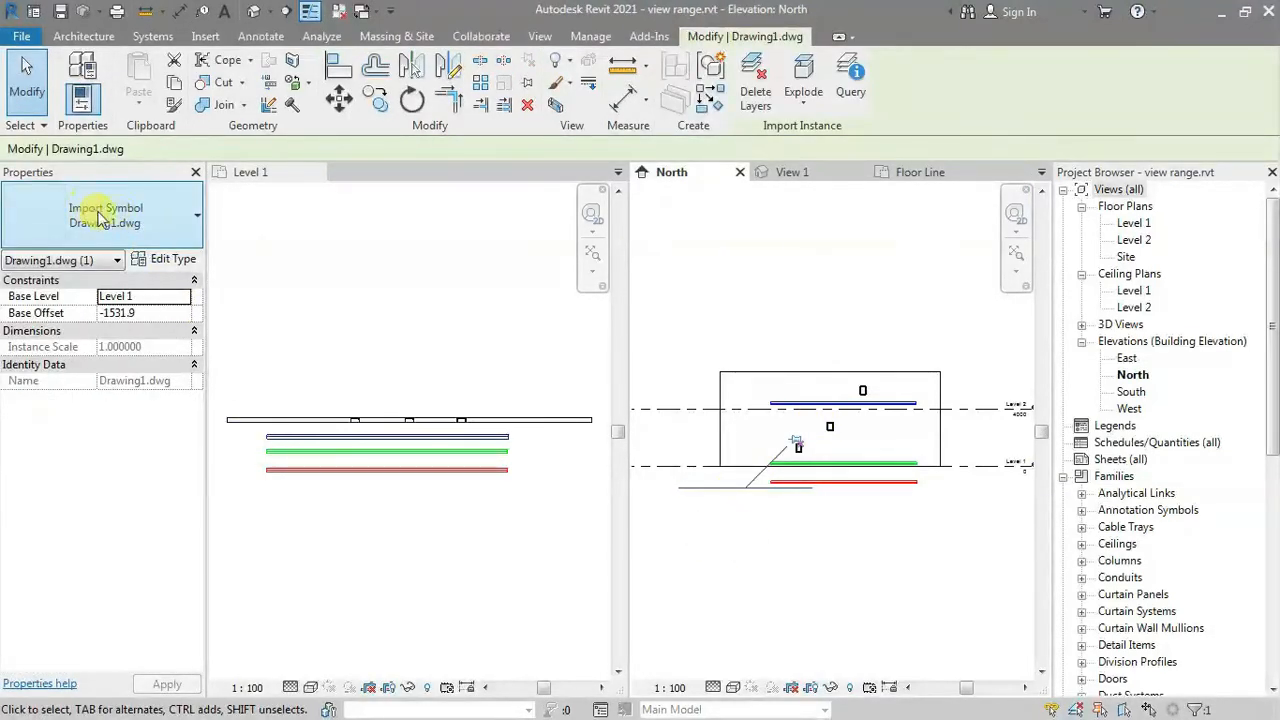
{"action": "left_click", "coordinate": [786, 543]}
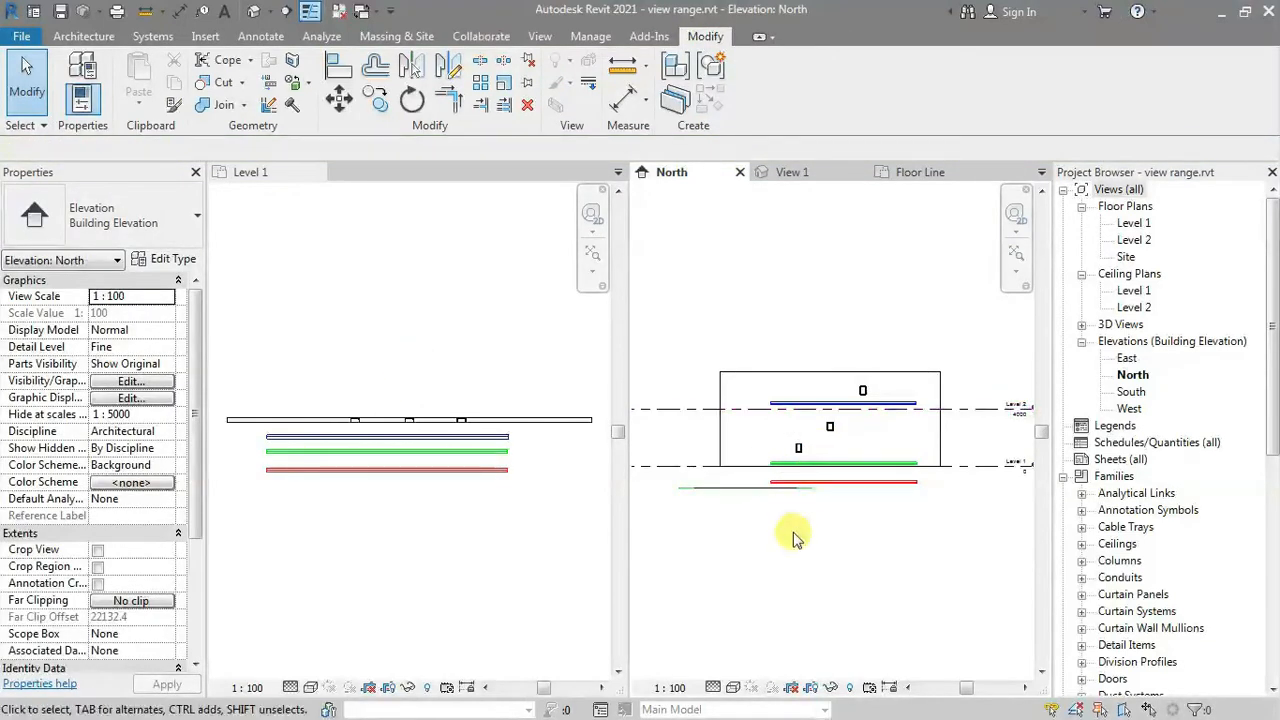
{"action": "left_click", "coordinate": [737, 487]}
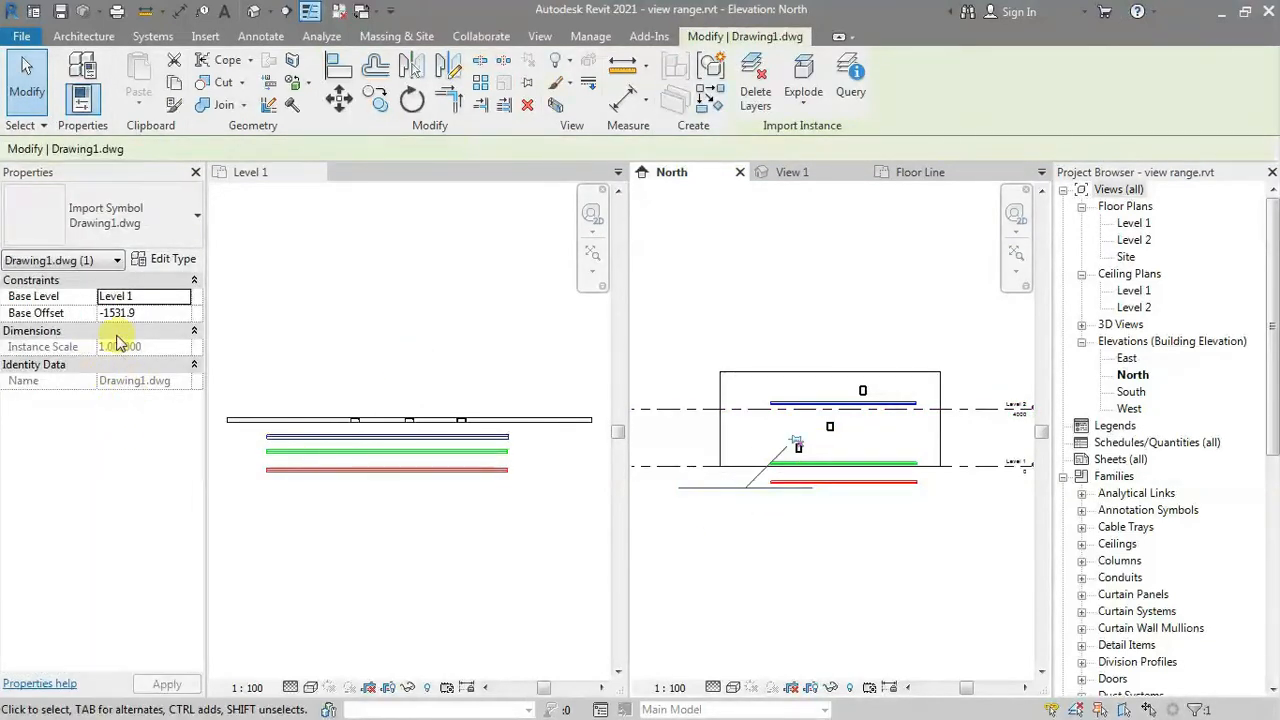
{"action": "left_click", "coordinate": [143, 313]}
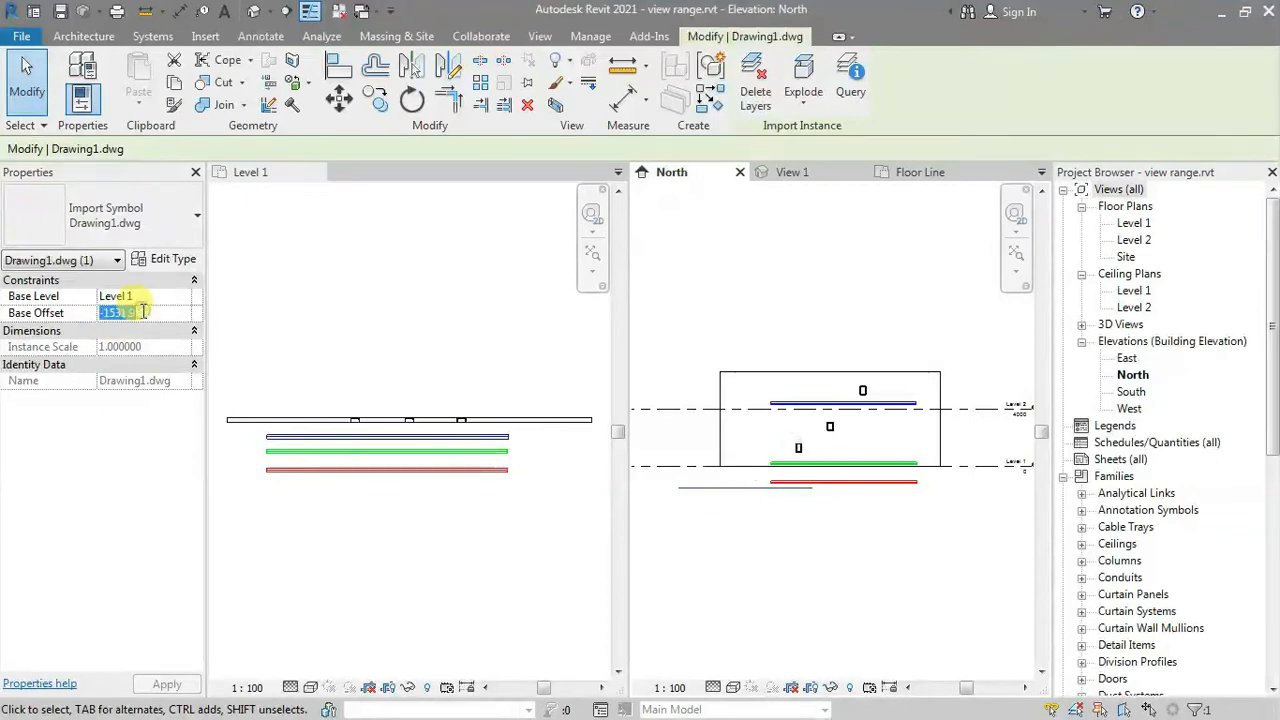
{"action": "type", "text": "-1500"}
{"action": "key", "text": "Return"}
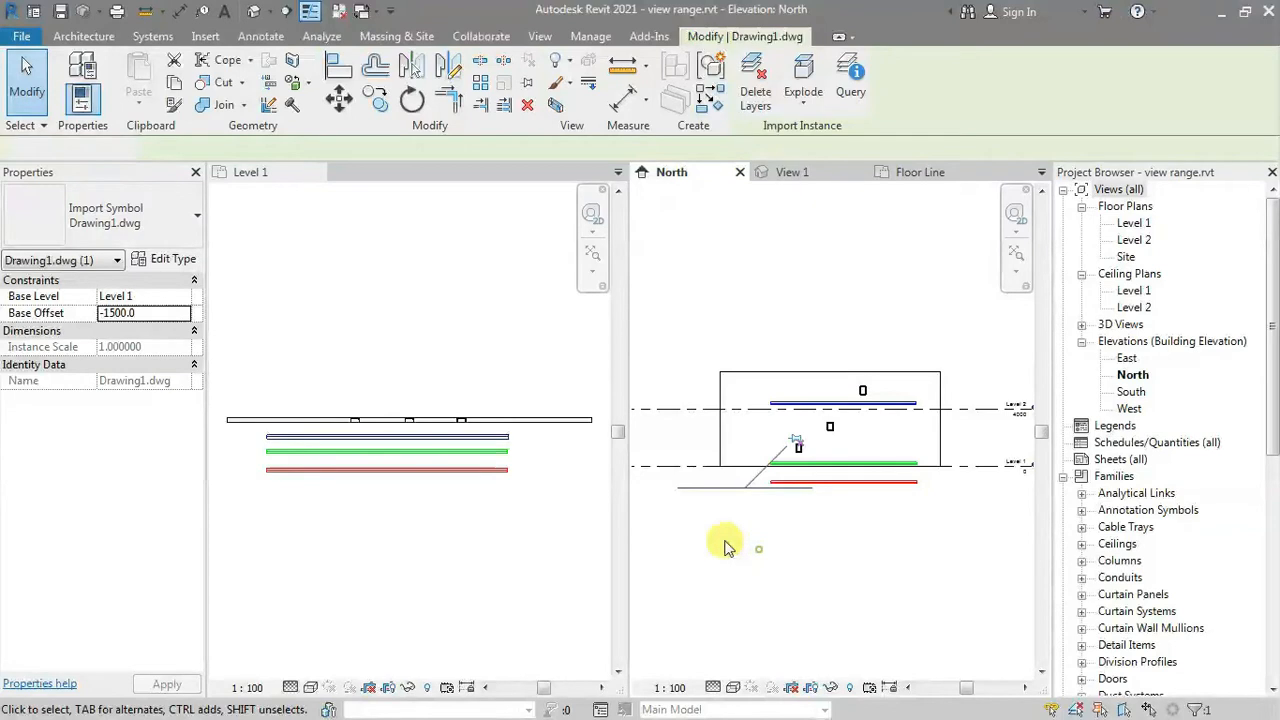
{"action": "left_click", "coordinate": [726, 547]}
- Set the view depth offset of the Level 1 view range to -1500 and apply it
{"action": "left_click", "coordinate": [409, 554]}
{"action": "key", "text": "v"}
{"action": "key", "text": "r"}
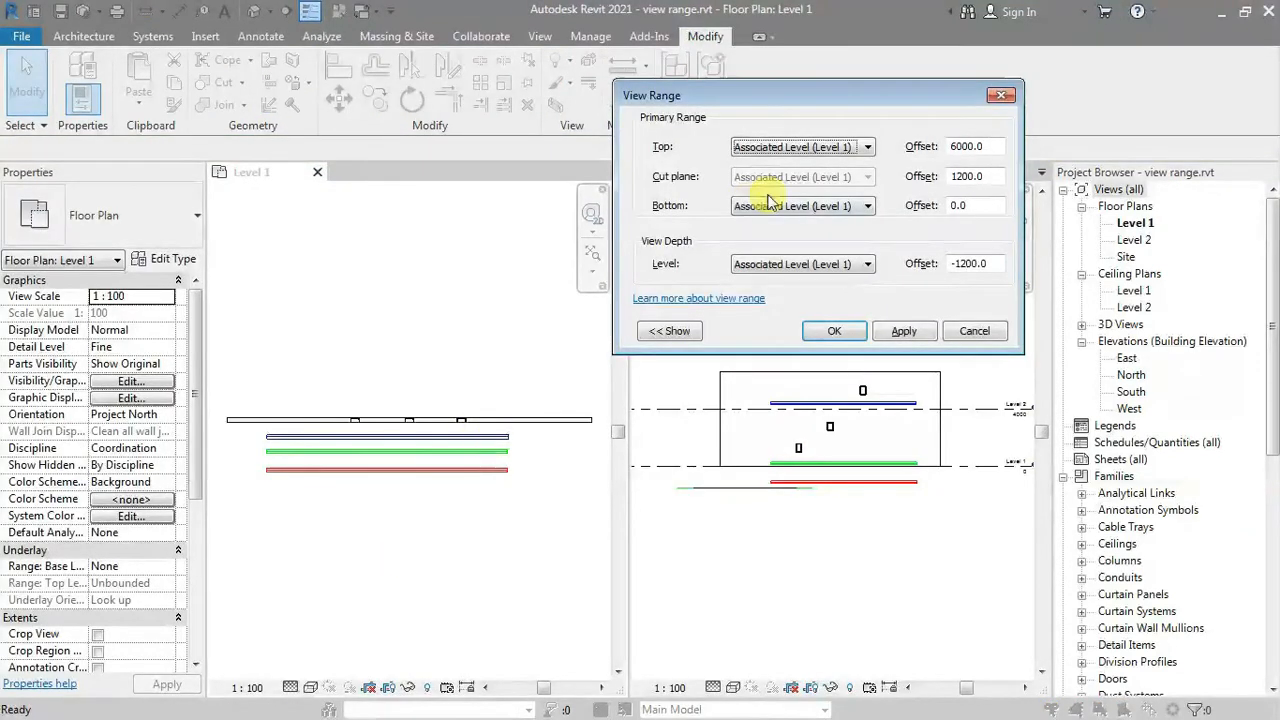
{"action": "left_click_drag", "start_coordinate": [994, 264], "coordinate": [882, 272]}
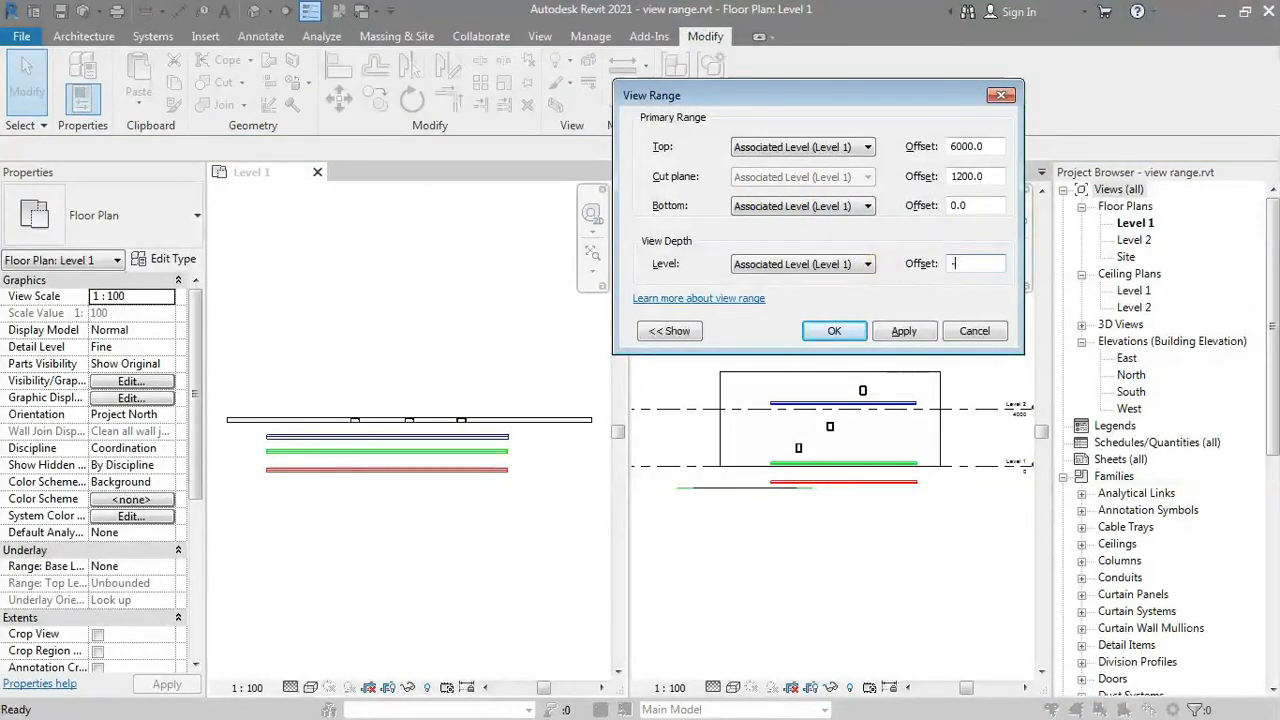
{"action": "left_click", "coordinate": [917, 336]}
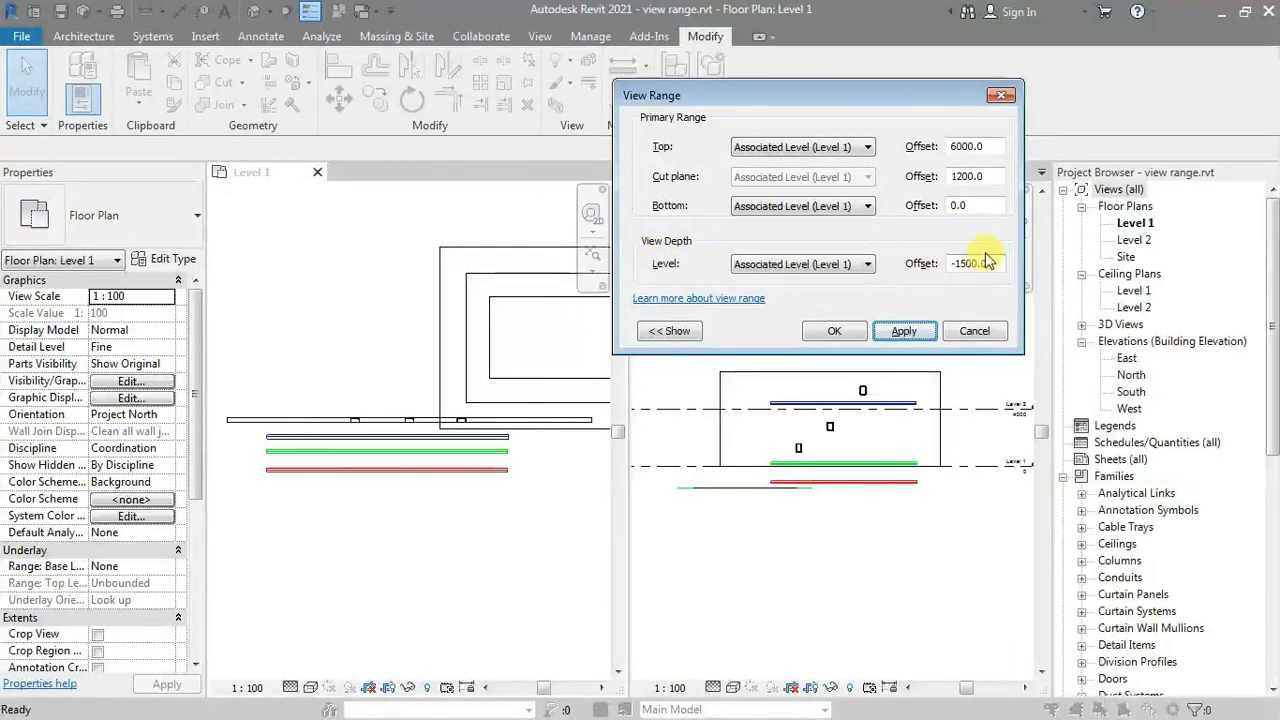
- Set the bottom offset of the Level 1 primary range to -1500 and apply it
{"action": "double_click", "coordinate": [966, 205]}
{"action": "type", "text": "-150"}
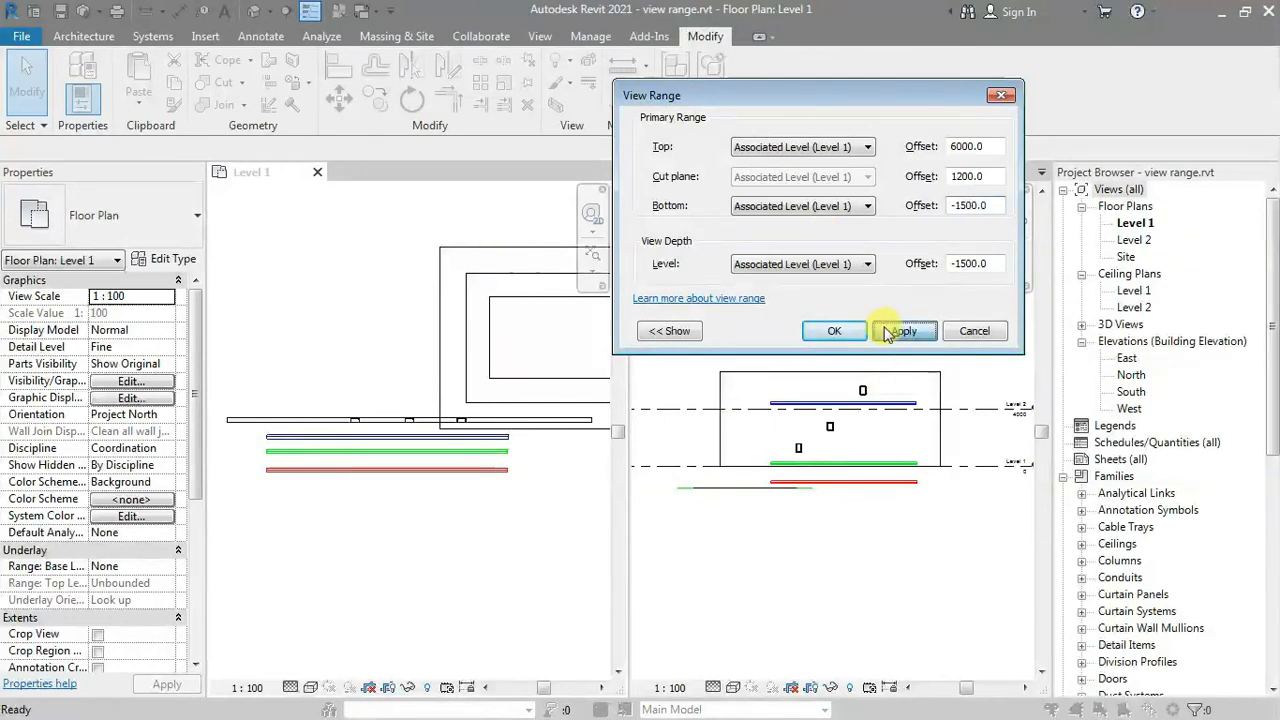
{"action": "left_click", "coordinate": [887, 331]}
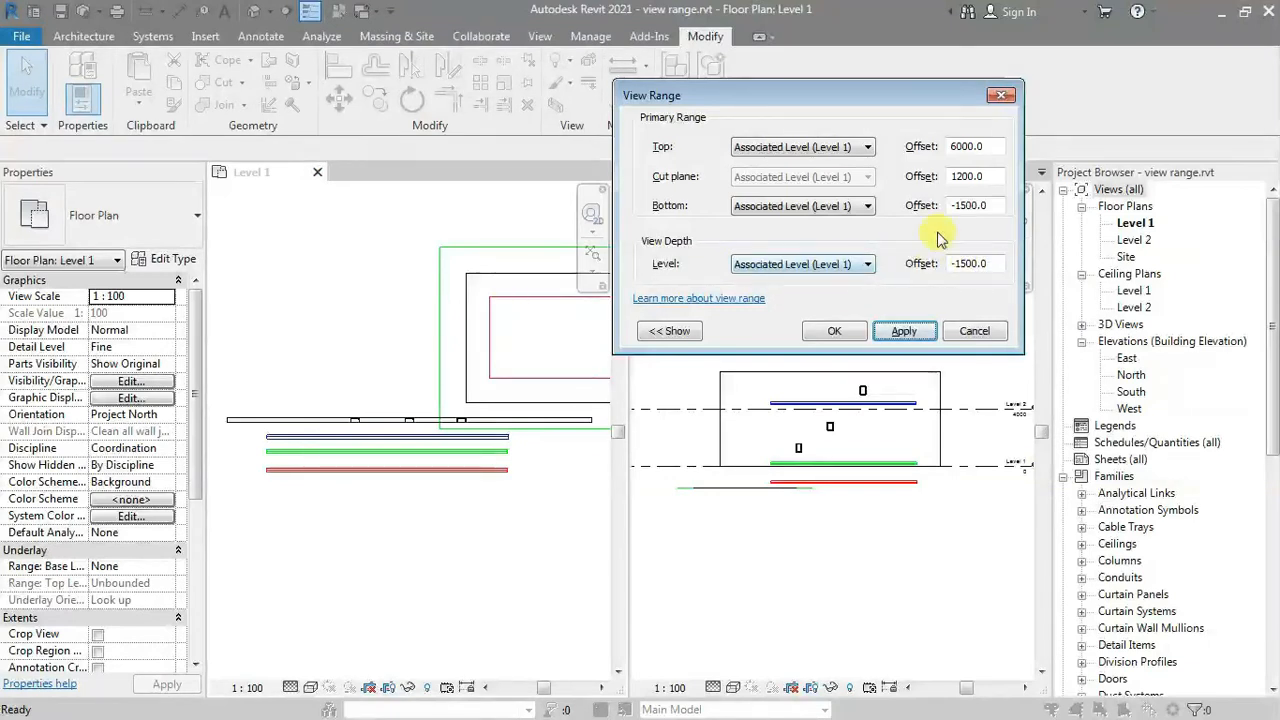
- Set the bottom offset of the Level 1 primary range back to 0 and accept the view range
{"action": "double_click", "coordinate": [984, 209]}
{"action": "type", "text": "0"}
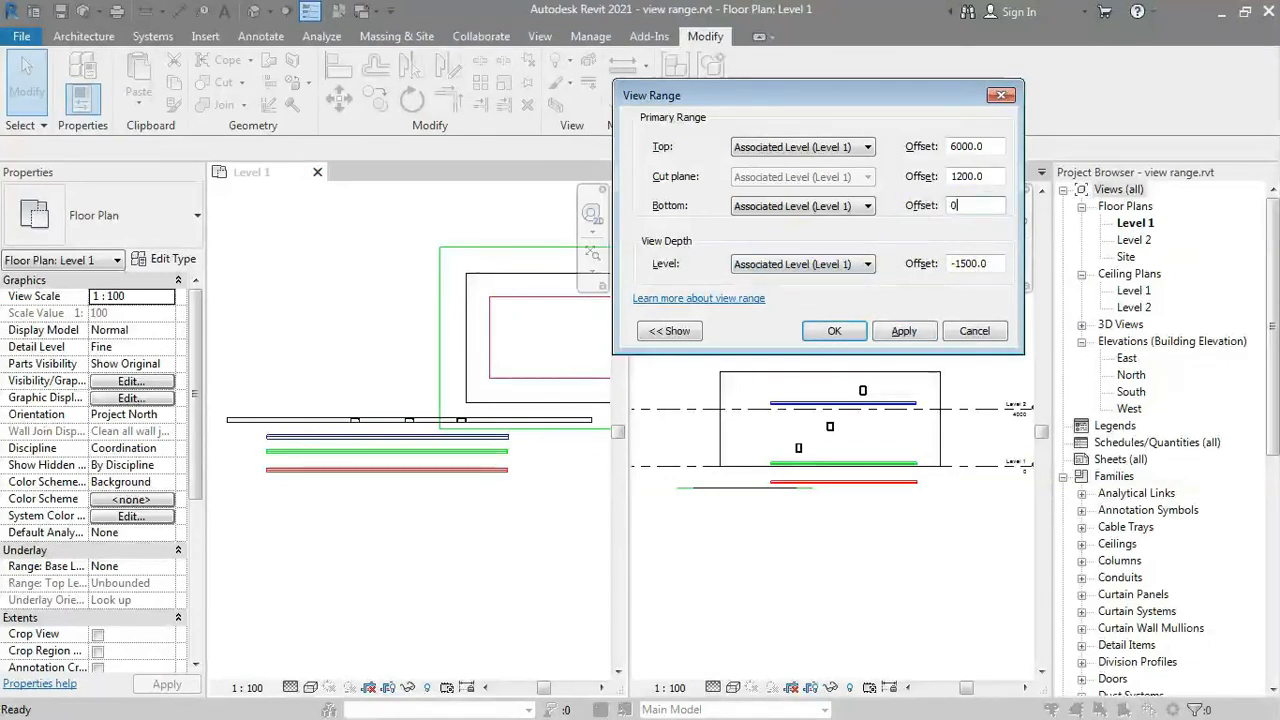
{"action": "left_click", "coordinate": [886, 331]}
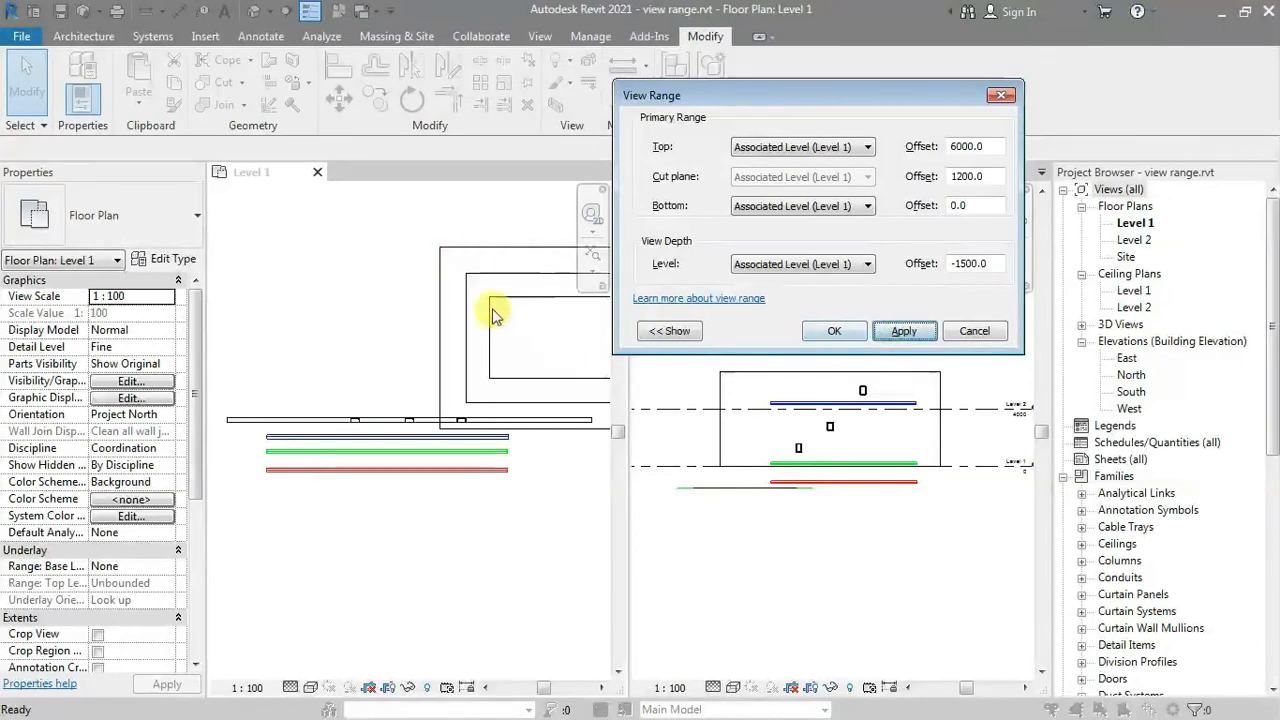
{"action": "left_click", "coordinate": [828, 330]}
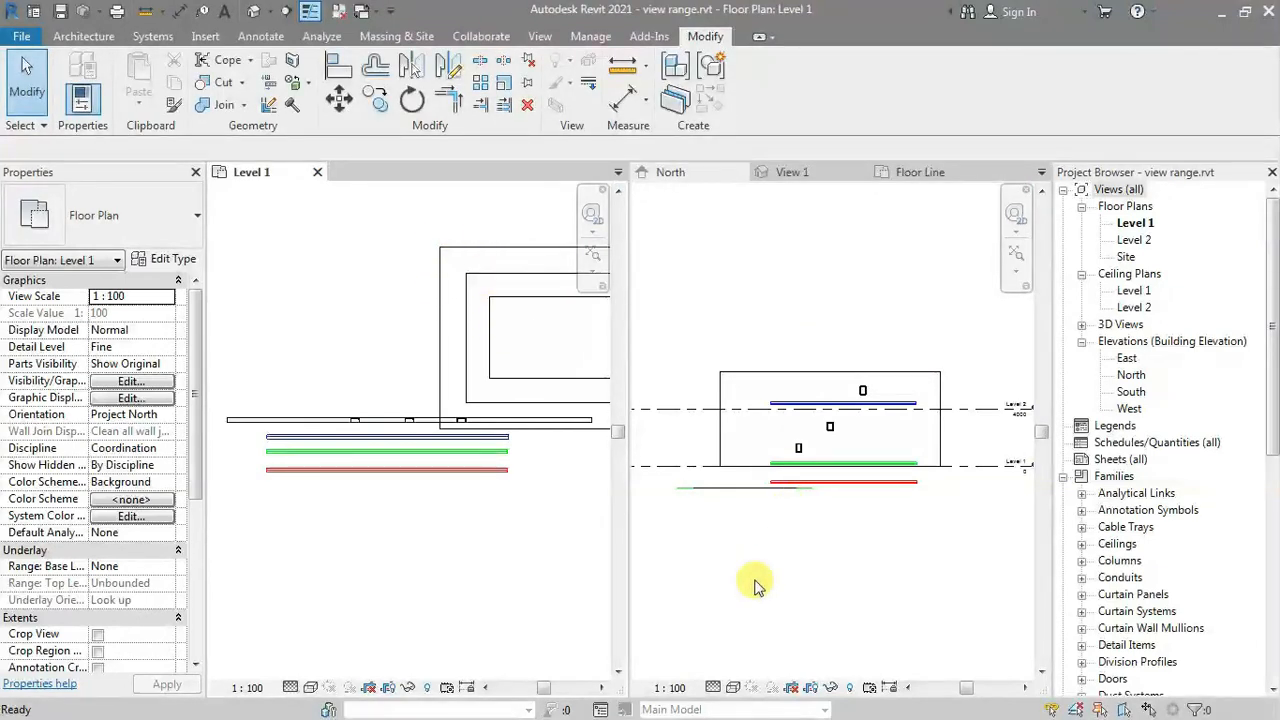
- Check the Level 1 view range offsets once more and close the settings without changes
{"action": "key", "text": "v"}
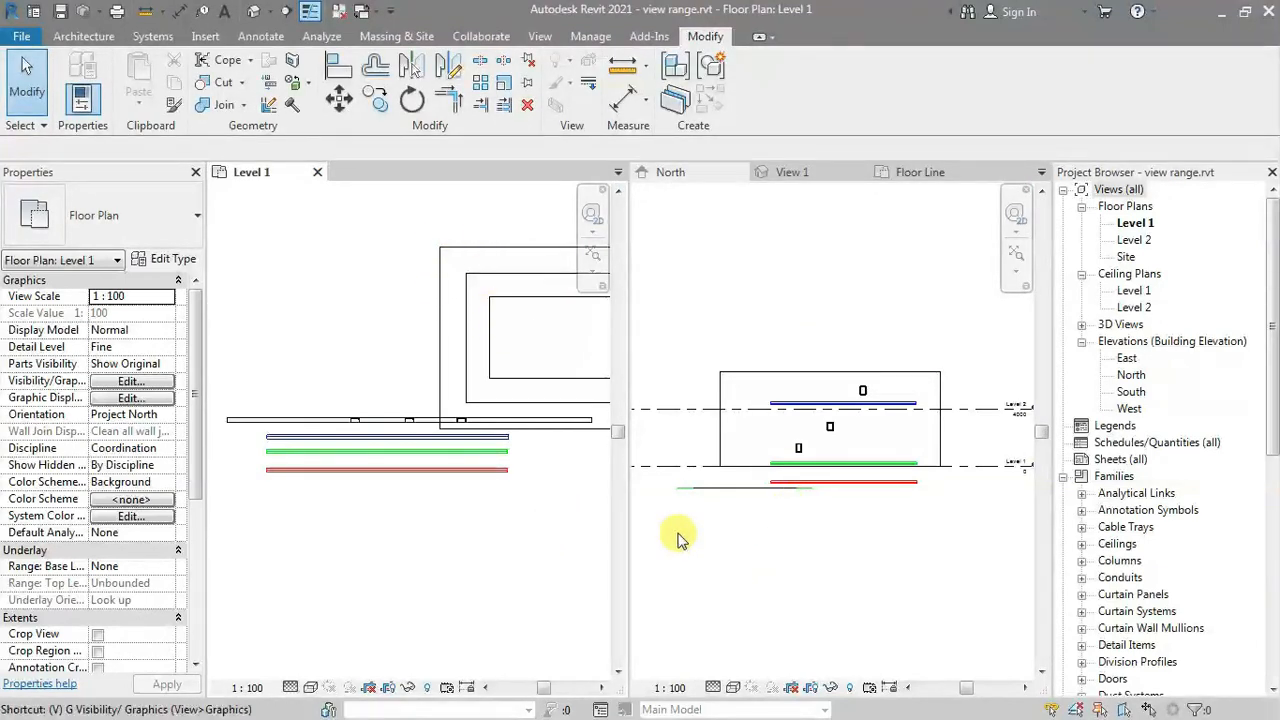
{"action": "key", "text": "r"}
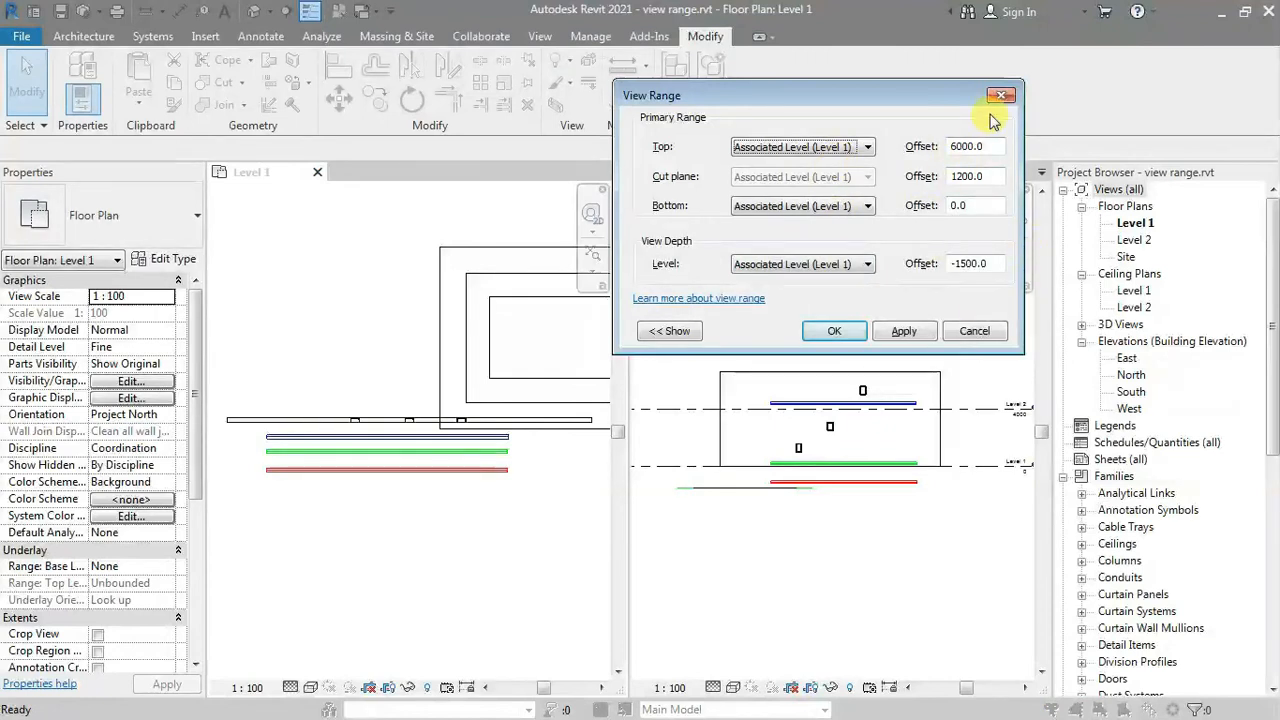
{"action": "left_click", "coordinate": [1003, 97]}
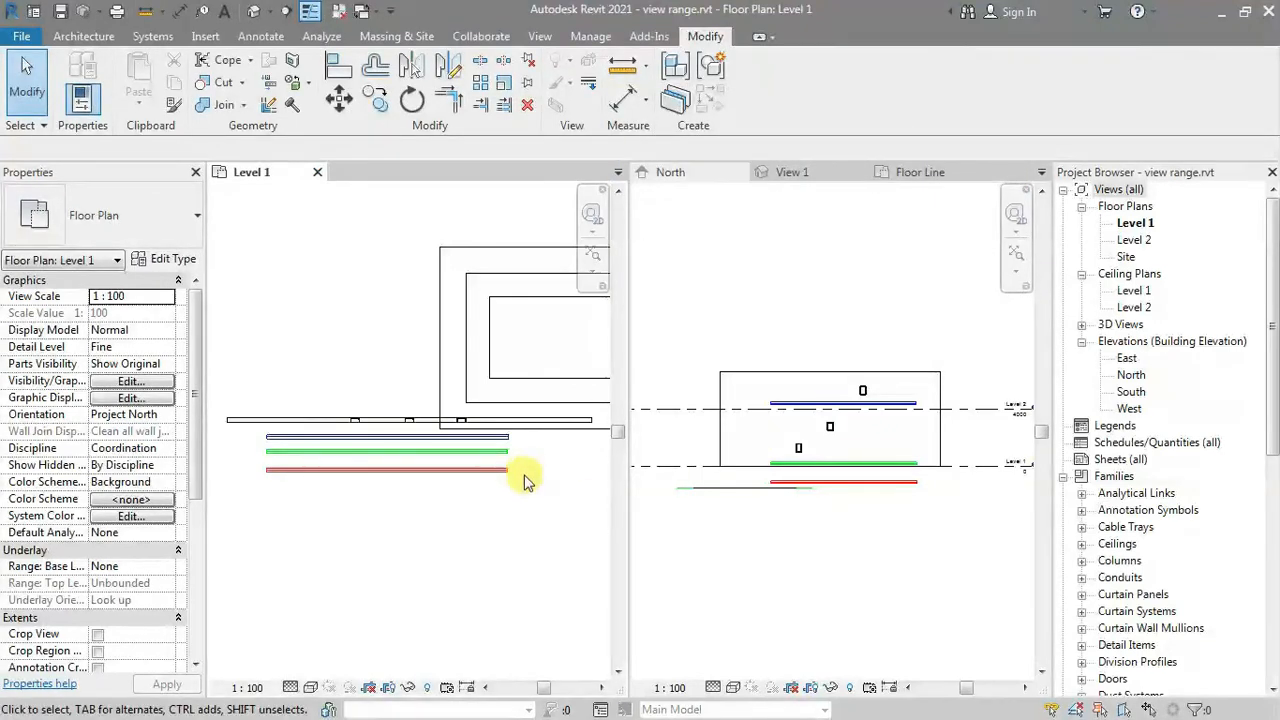